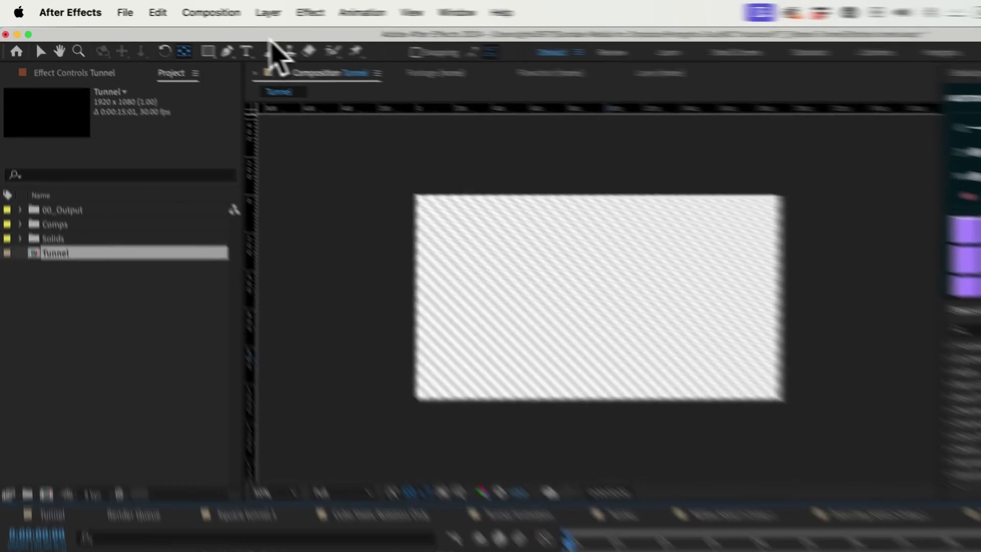
Create a new 1920 x 1080 px solid with the yellow colour FFF400.
left_click(202, 10)
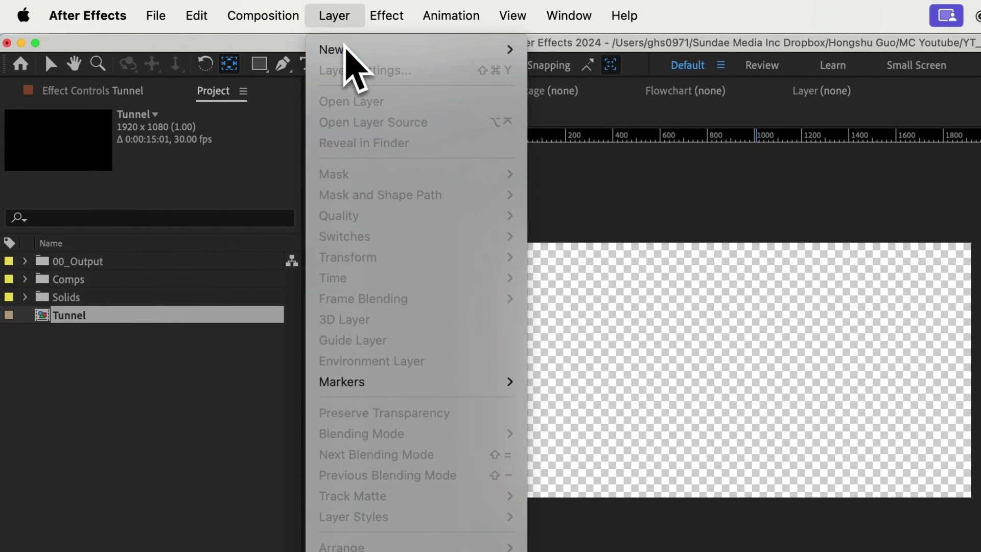
mouse_move(286, 30)
left_click(553, 71)
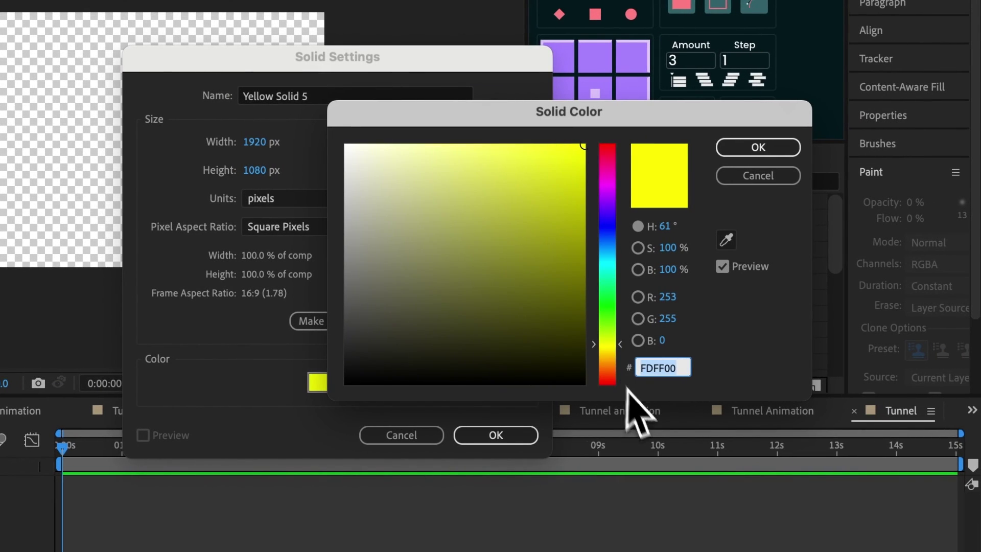
left_click(617, 356)
left_click_drag(616, 356, 617, 352)
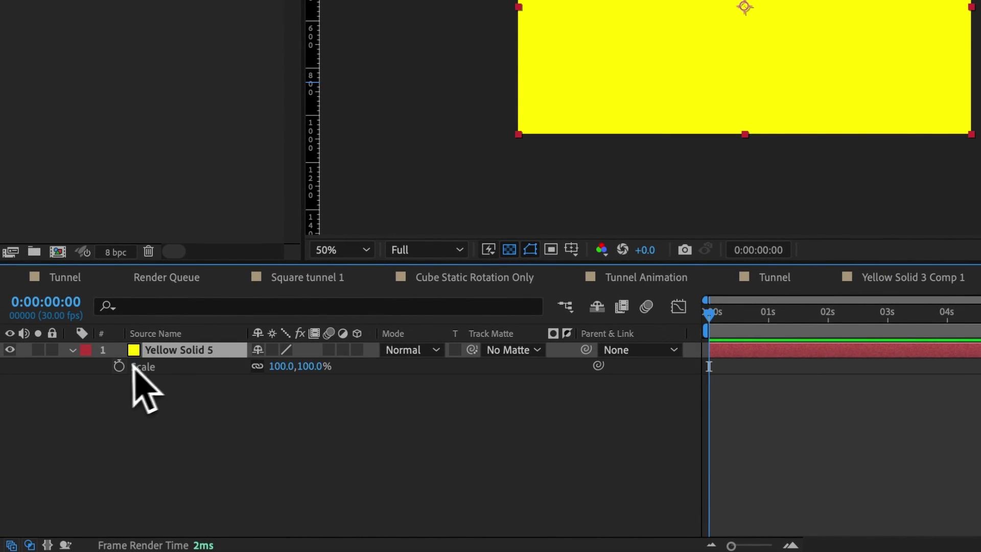
Add a Scale keyframe of 10% to the yellow solid at the first frame.
left_click(118, 366)
left_click(285, 366)
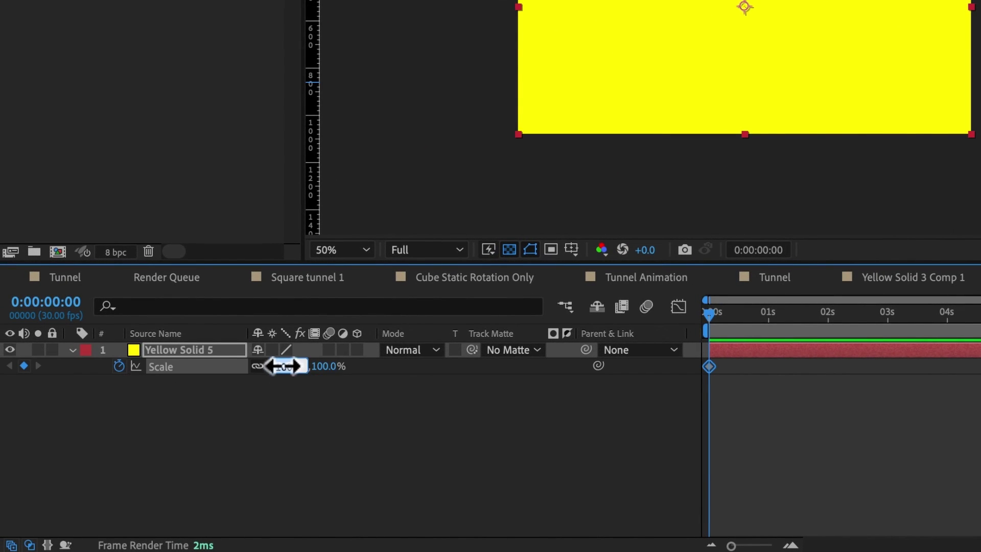
type("10")
key("Return")
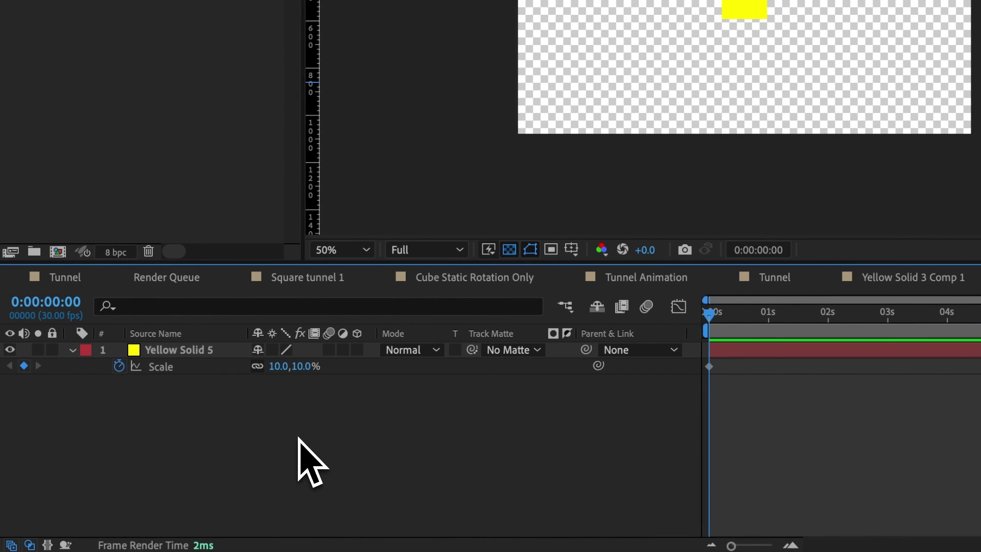
Add a Scale keyframe of 100% to the yellow solid at 0:00:00:15 and preview the animation from the start.
key("super+shift+Right")
key("super+shift+Right")
key("super+Left")
key("super+Left")
key("super+Left")
key("super+Left")
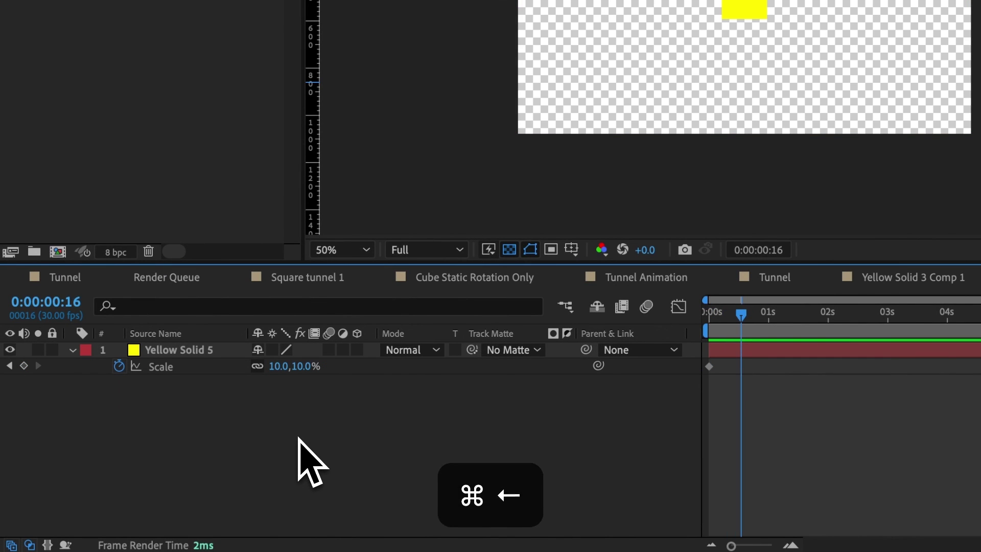
key("super+Left")
left_click(278, 366)
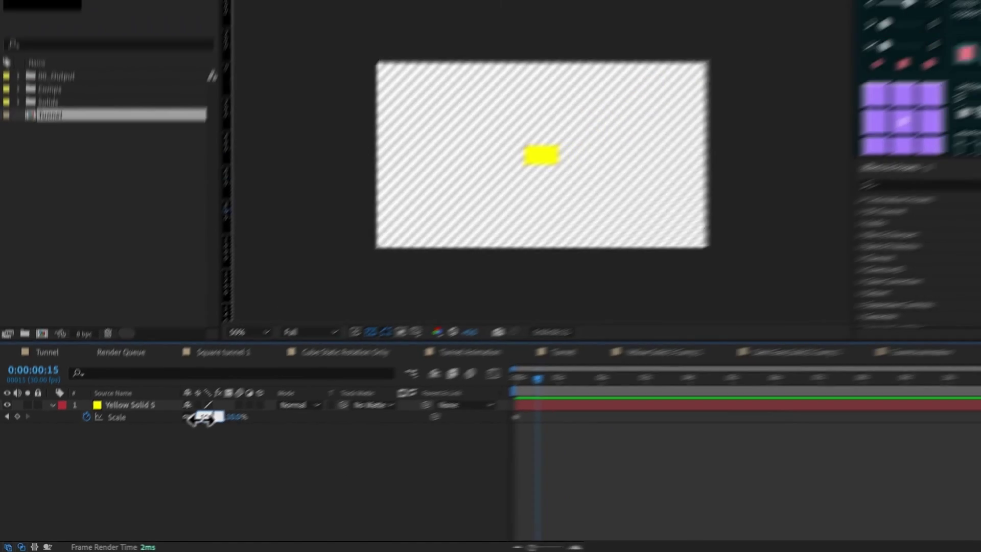
type("100")
key("Return")
left_click_drag(540, 383, 470, 385)
key("space")
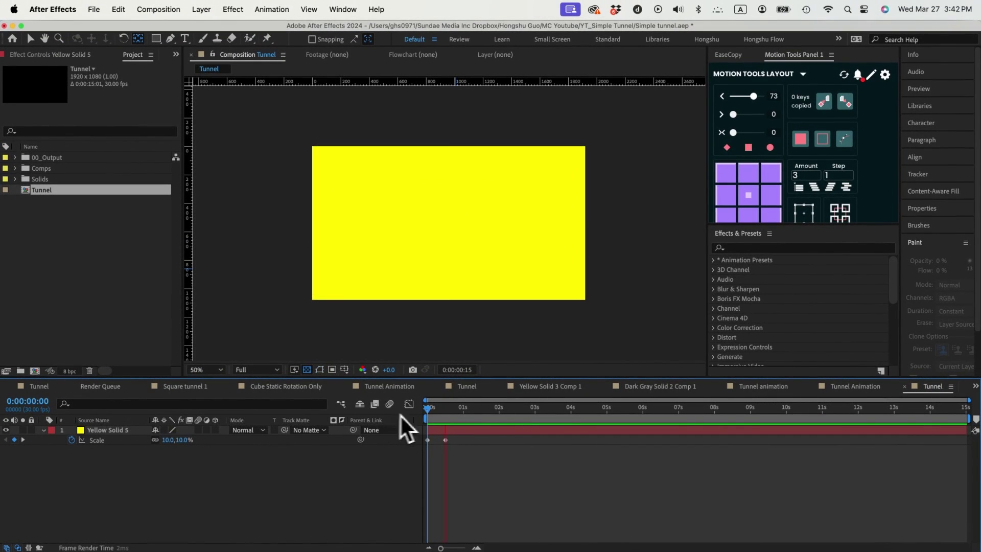
Duplicate the yellow solid layer and turn the copy into a new dark gray solid.
left_click(117, 430)
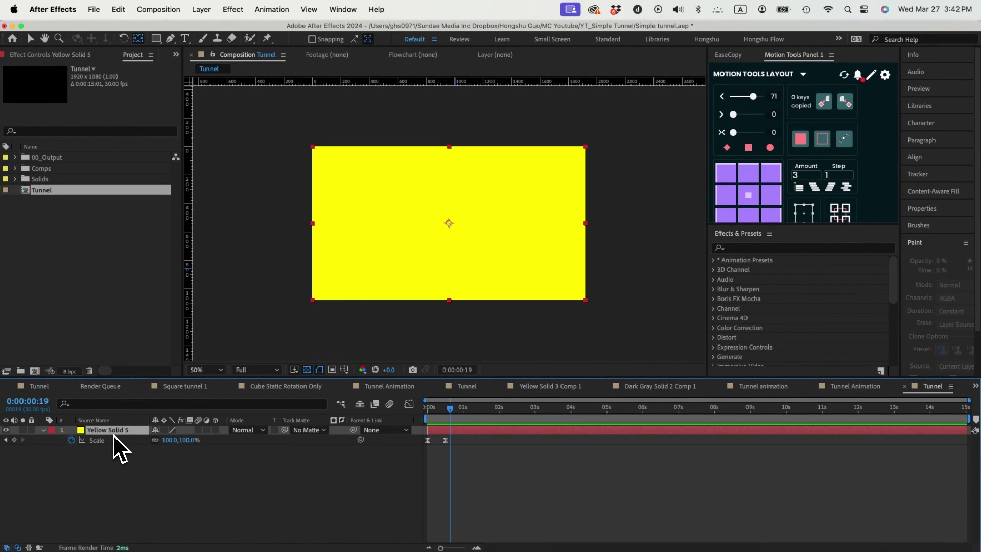
key("super+d")
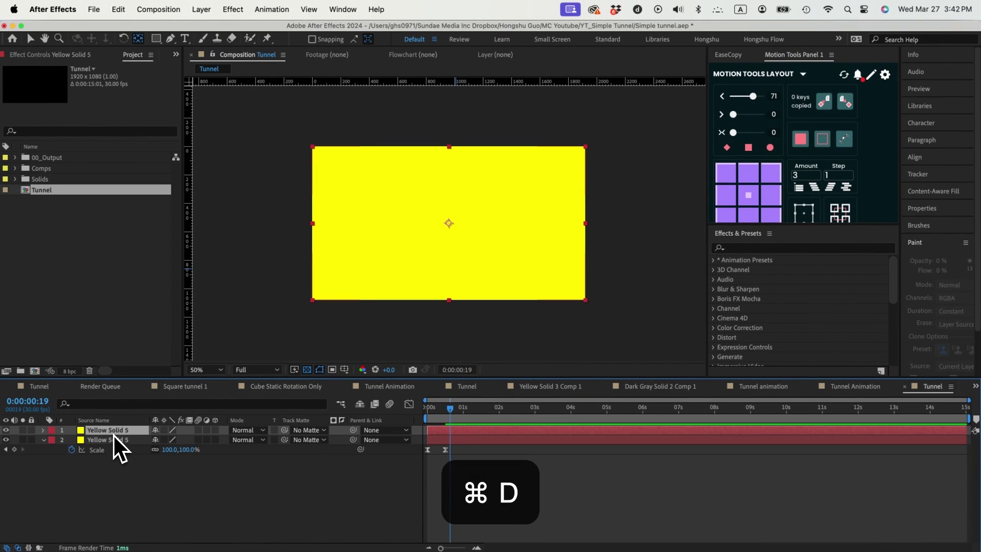
key("super+shift+y")
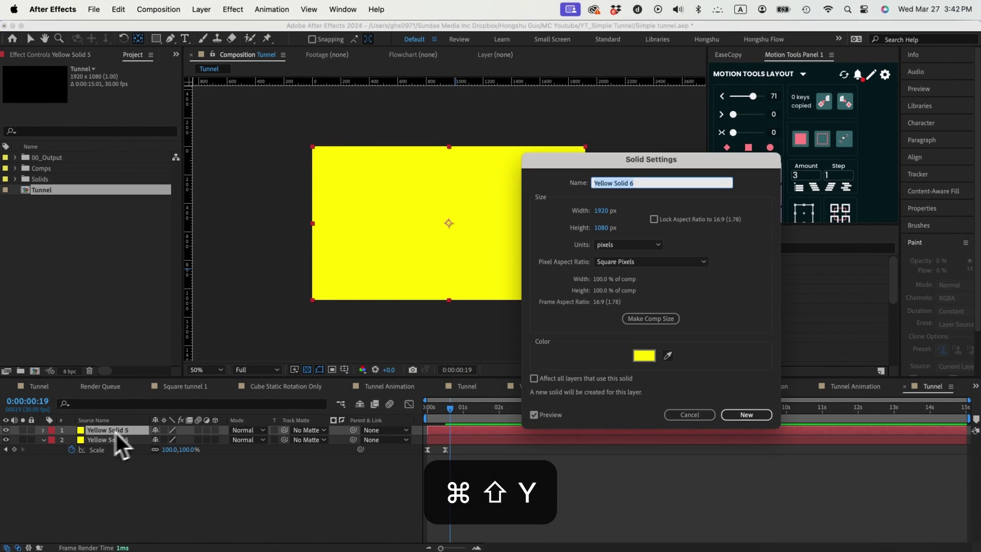
left_click(645, 356)
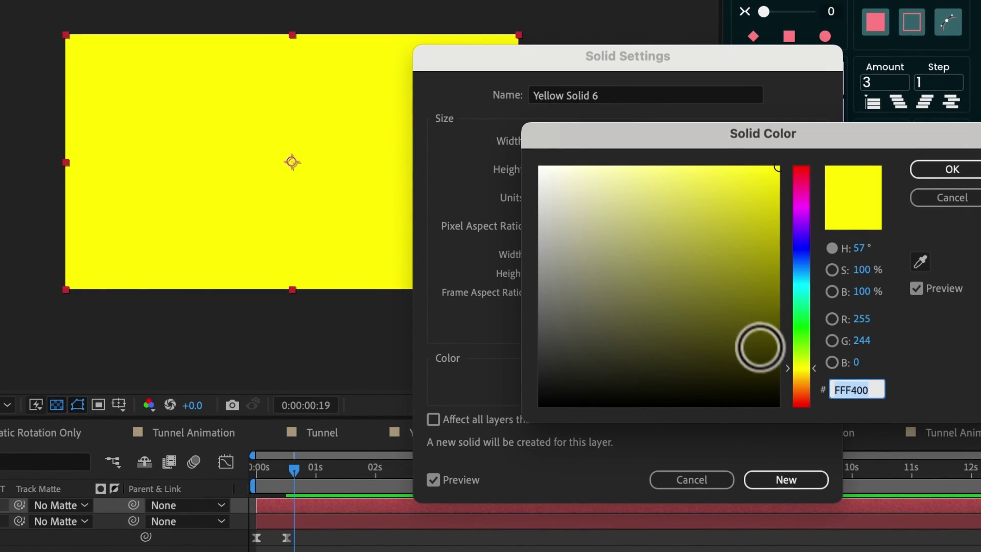
left_click_drag(760, 346, 488, 370)
left_click(952, 169)
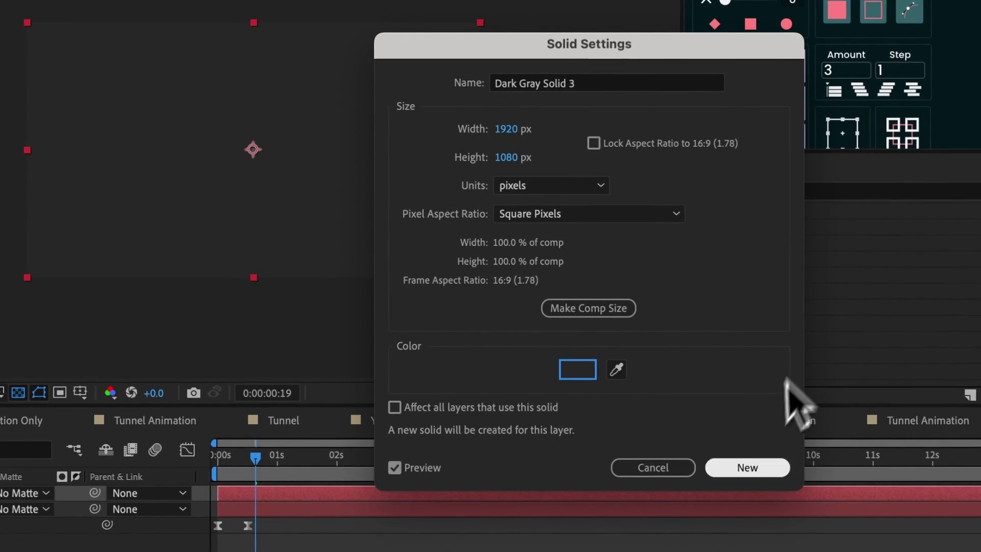
left_click(786, 479)
From the first frame, duplicate the dark gray and yellow layer pair and set the copies' label colour to Green.
left_click(115, 441)
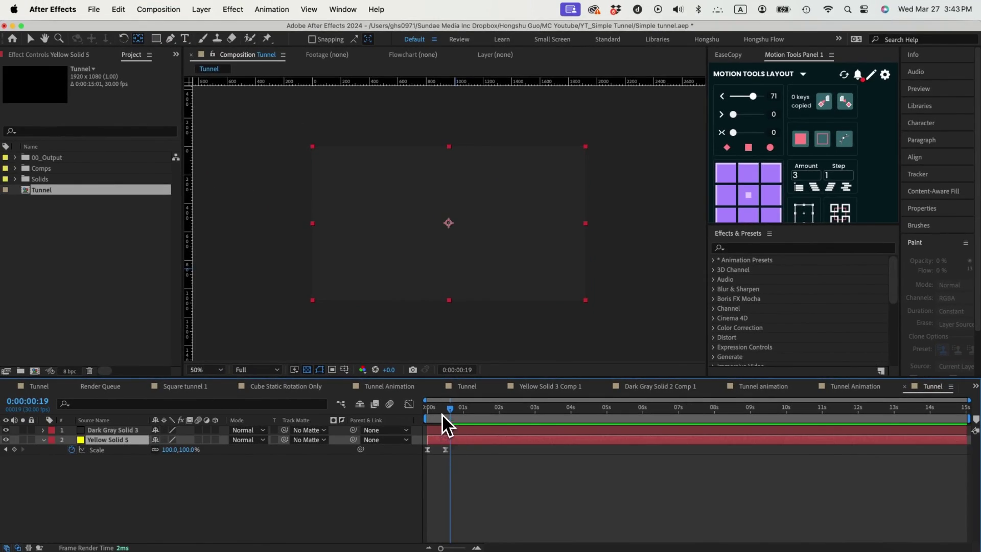
left_click_drag(295, 445, 230, 449)
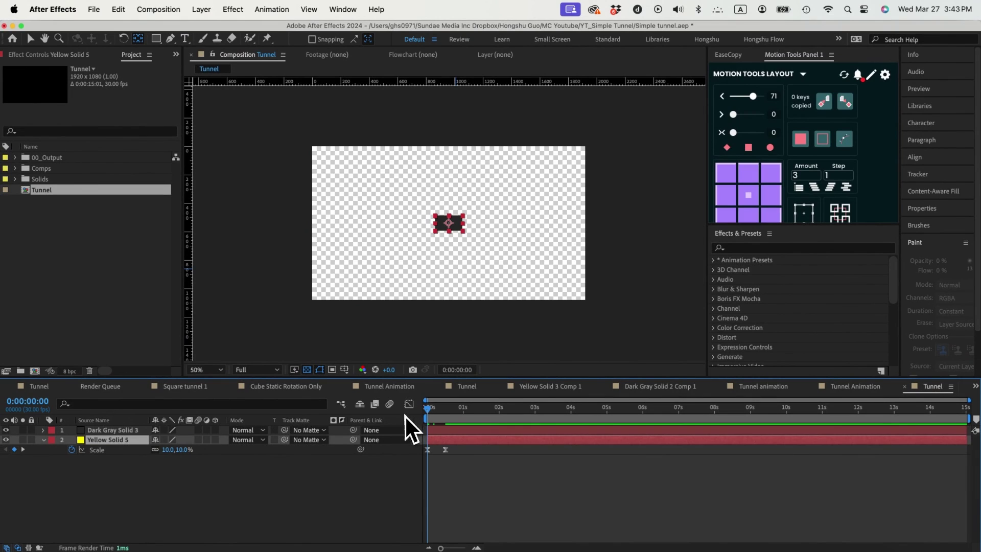
left_click(110, 428)
left_click(115, 438, "shift")
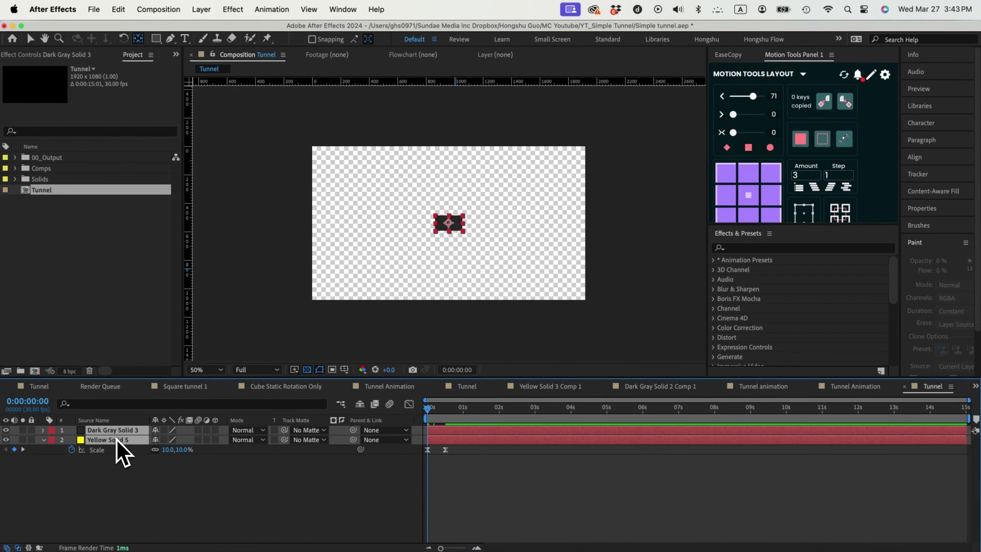
key("super+d")
left_click_drag(119, 448, 117, 436)
left_click(58, 437)
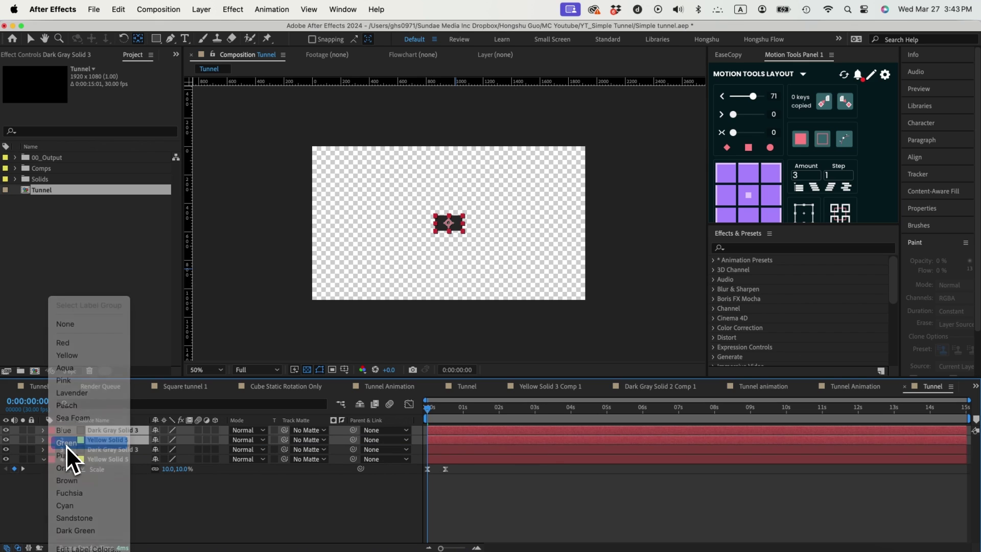
left_click(66, 444)
Duplicate the top layer pair twice more, labelling the first new pair Blue and the second Sea Foam.
key("super+d")
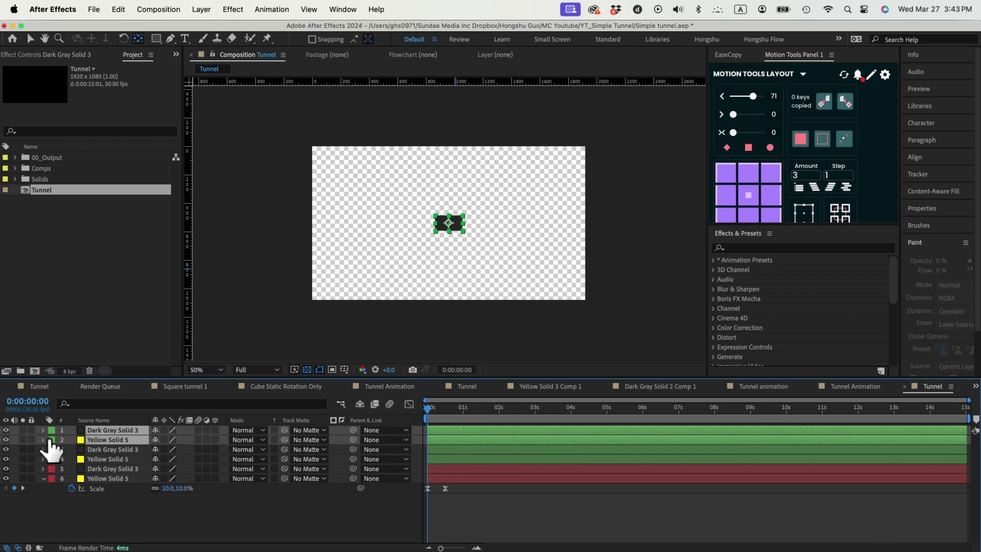
left_click(52, 440)
left_click(62, 435)
key("super+d")
left_click_drag(117, 448, 117, 445)
left_click(51, 439)
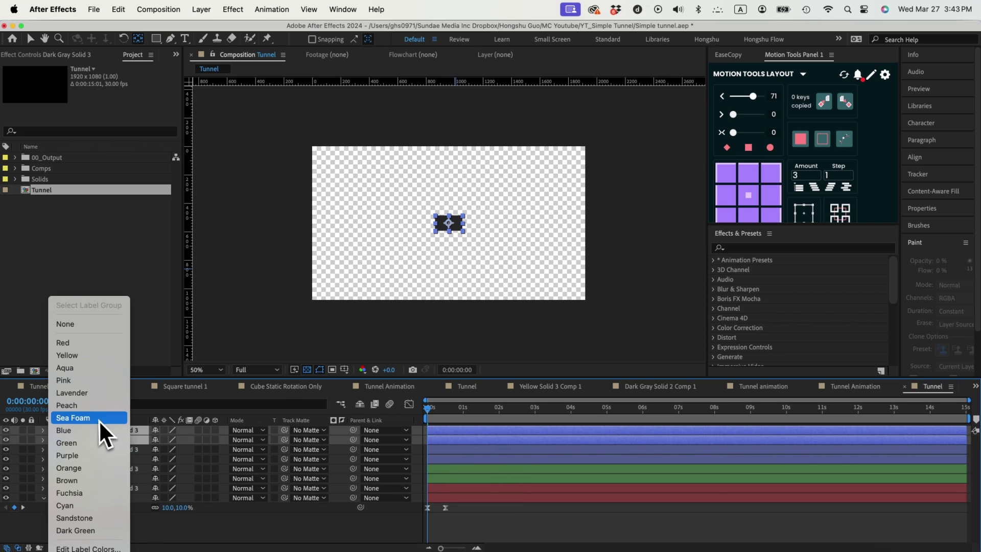
left_click(96, 419)
Continue duplicating the top layer pair up to 14 layers, labelling the new pairs Peach, Yellow and Orange.
key("super+d")
left_click_drag(110, 436, 115, 446)
key("super+z")
key("super+z")
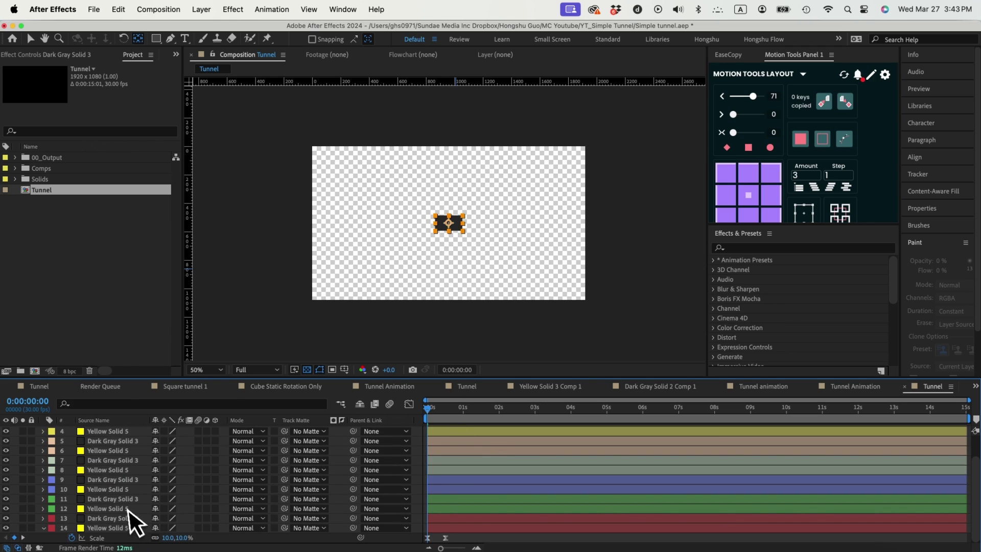
Select all 14 layers, reveal their Scale keyframes and enlarge the timeline area.
left_click(112, 529)
scroll(118, 500, "up", 3)
left_click(112, 432, "shift")
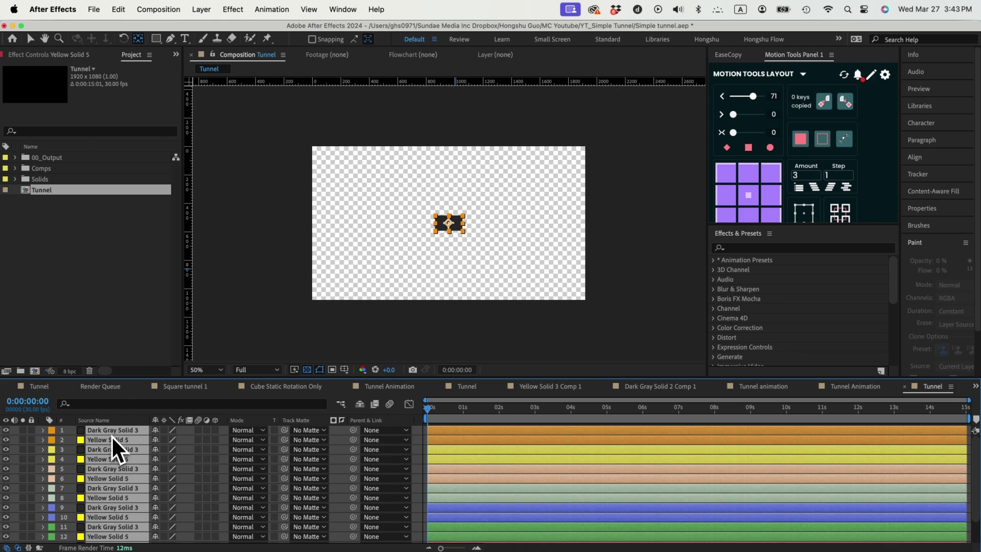
key("s")
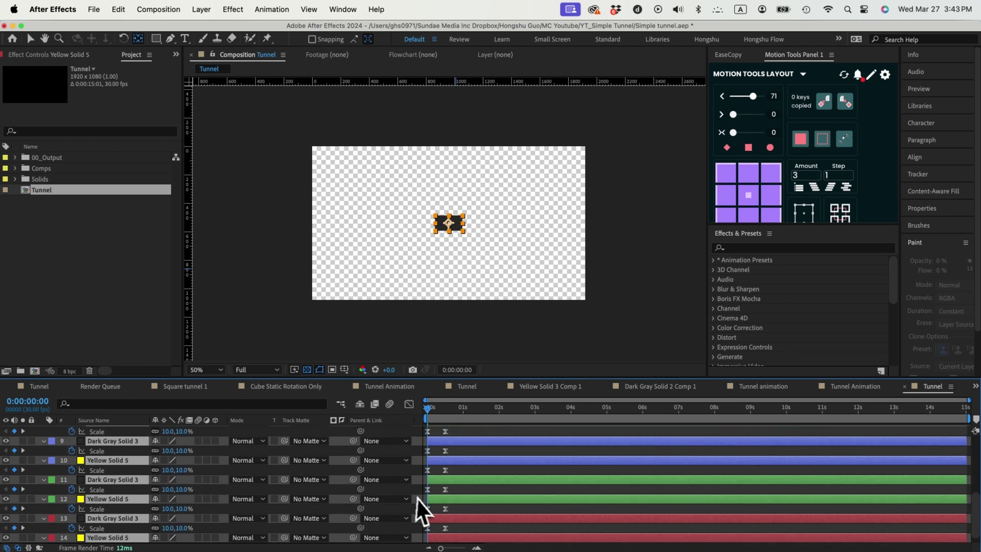
scroll(419, 508, "down", 1)
left_click_drag(517, 379, 516, 310)
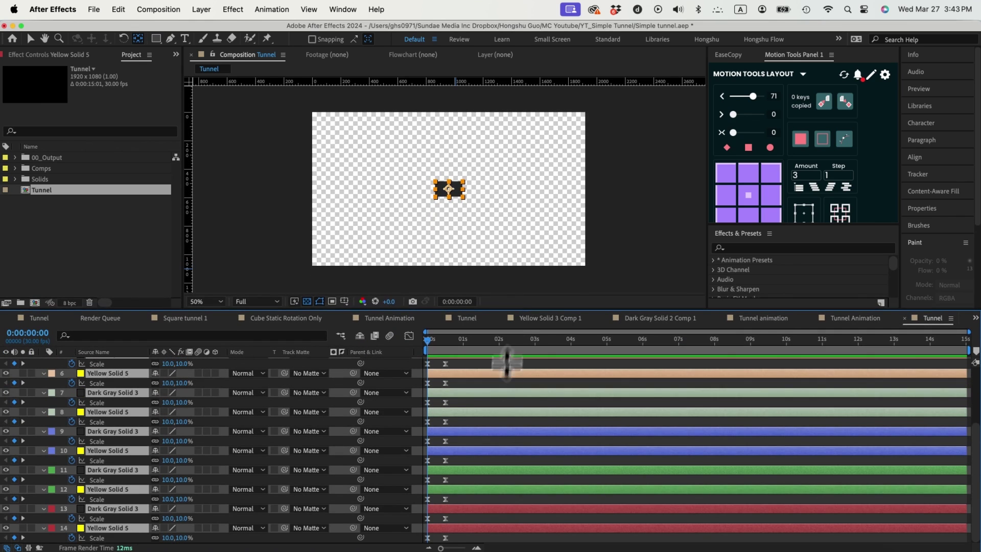
Stagger all Scale keyframes upward from the lowest layer with Amount 3 and Step 1, then preview the animation.
left_click_drag(458, 541, 383, 361)
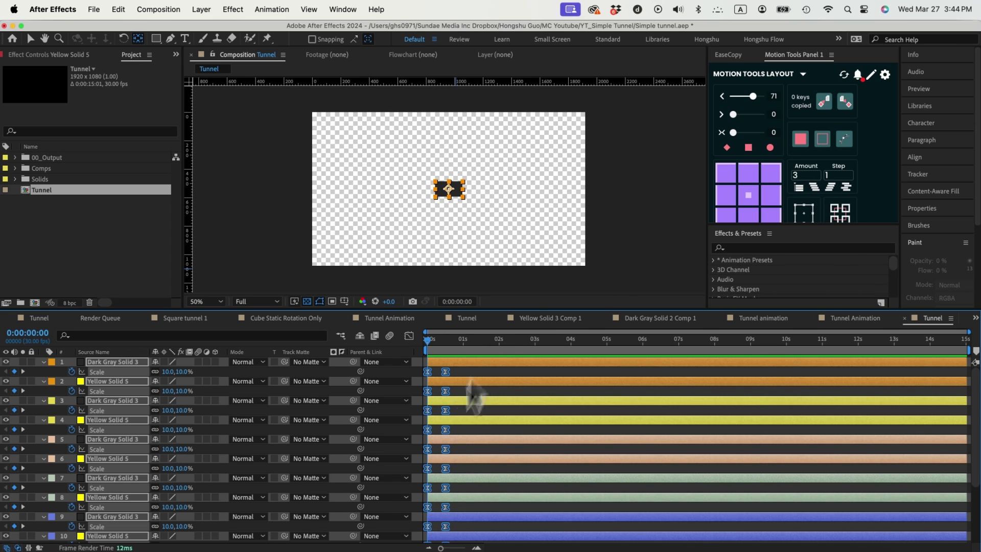
left_click(830, 187)
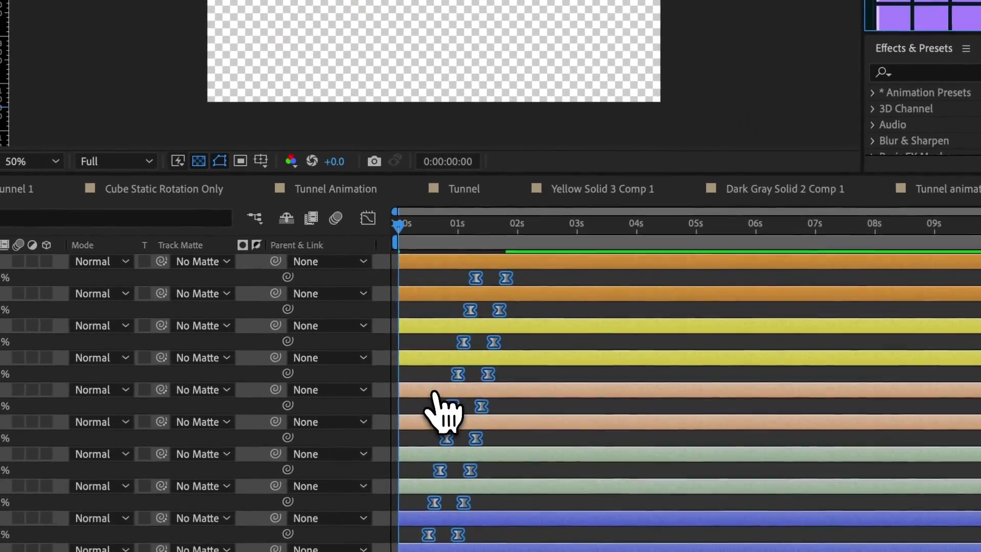
scroll(416, 407, "down", 3)
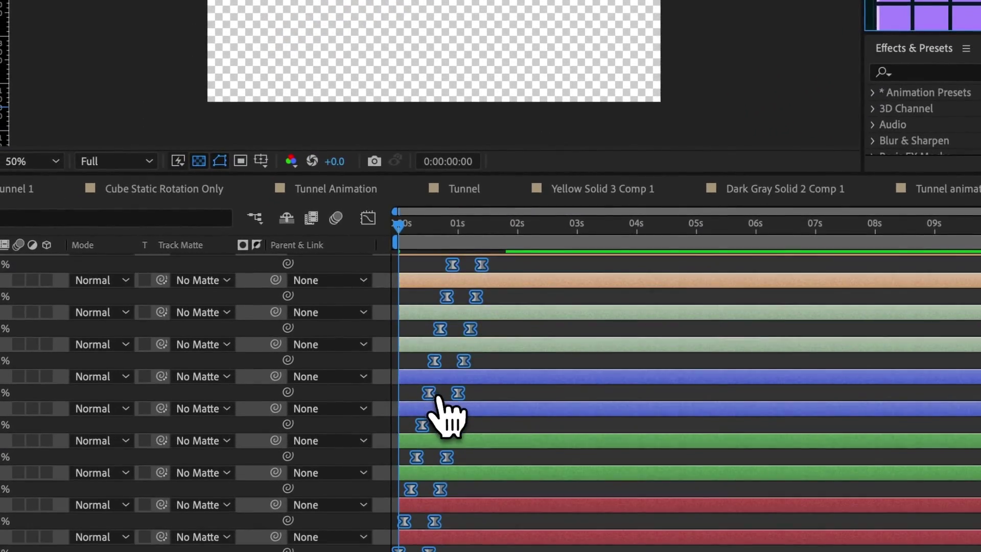
scroll(419, 401, "up", 3)
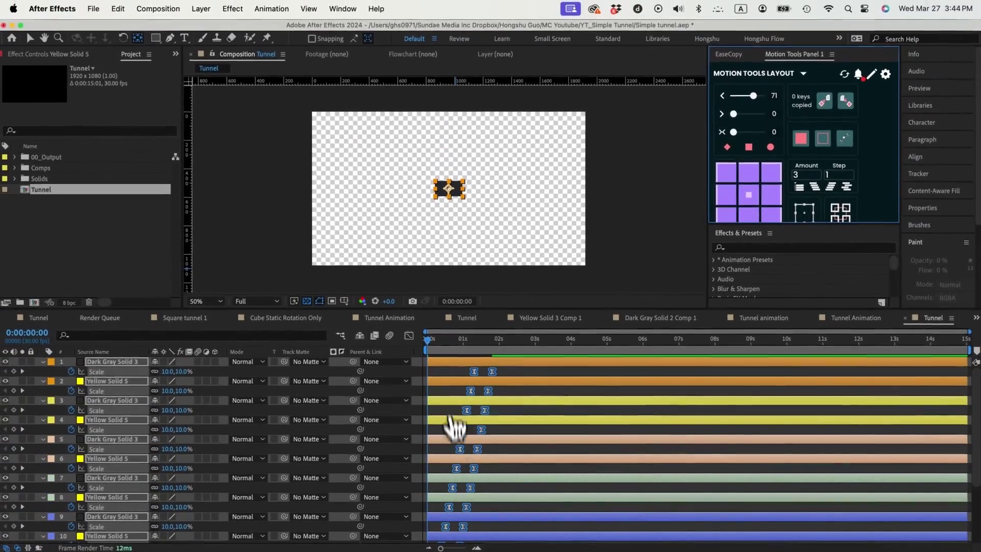
key("space")
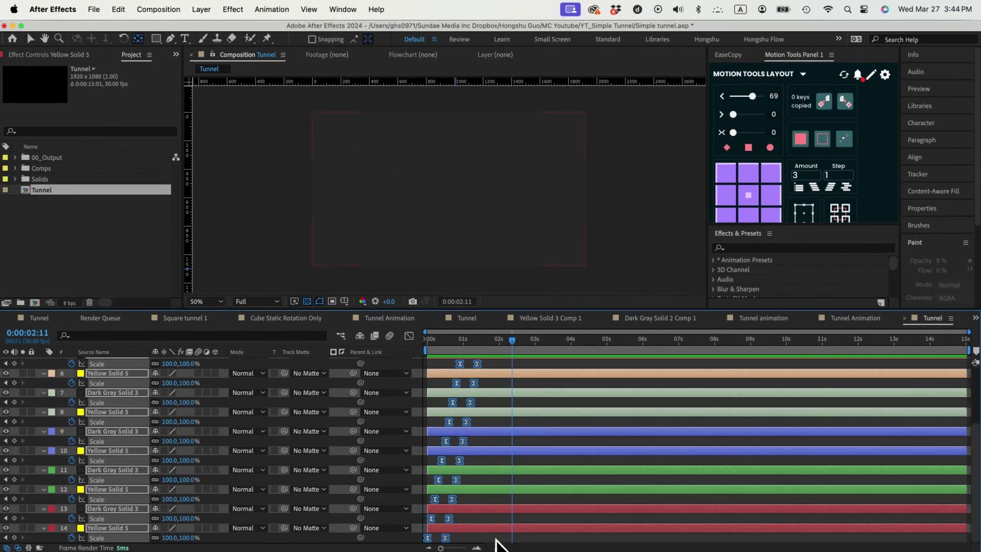
Set the ease-in of all the Scale keyframes to 59 and preview the tunnel from the first frame.
left_click_drag(495, 540, 374, 333)
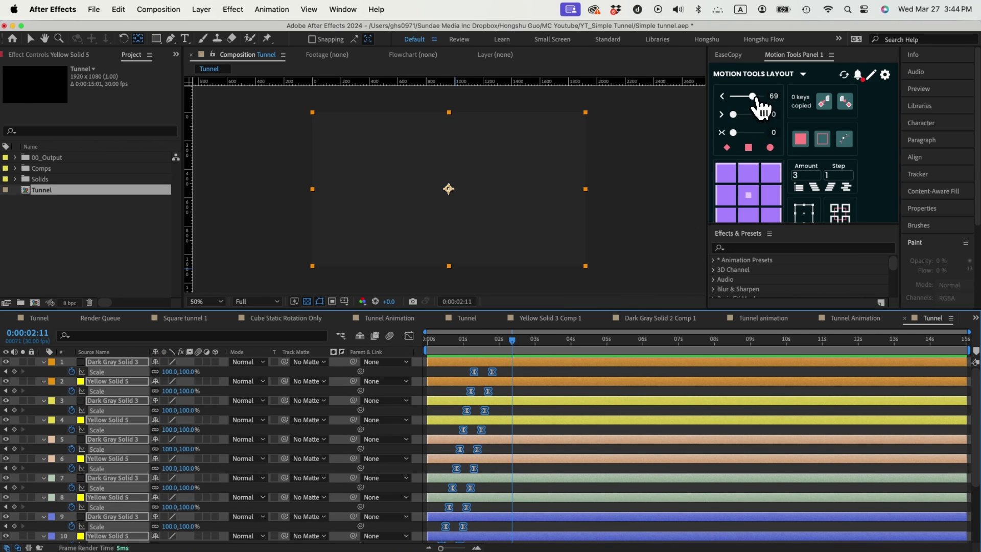
left_click_drag(752, 96, 749, 96)
left_click_drag(473, 345, 394, 345)
key("space")
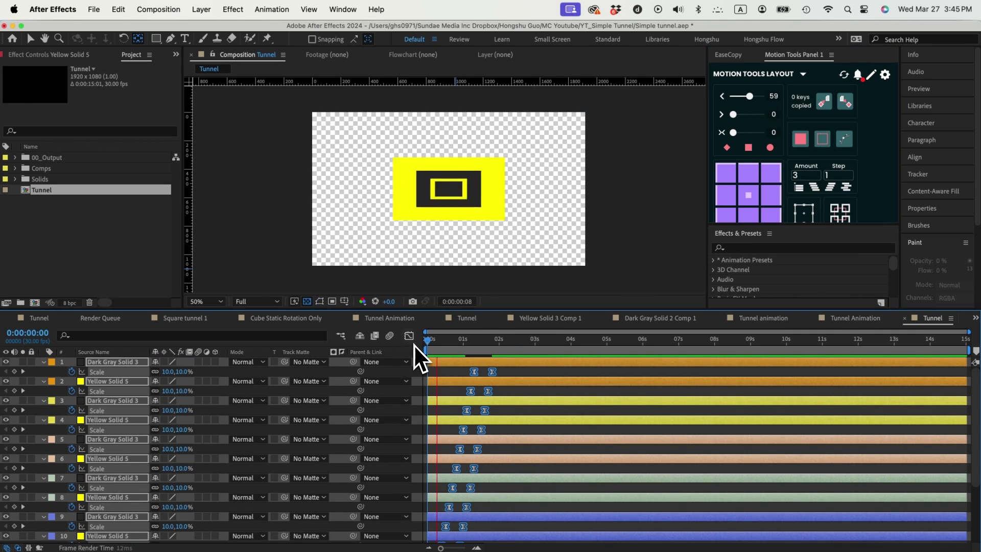
key("space")
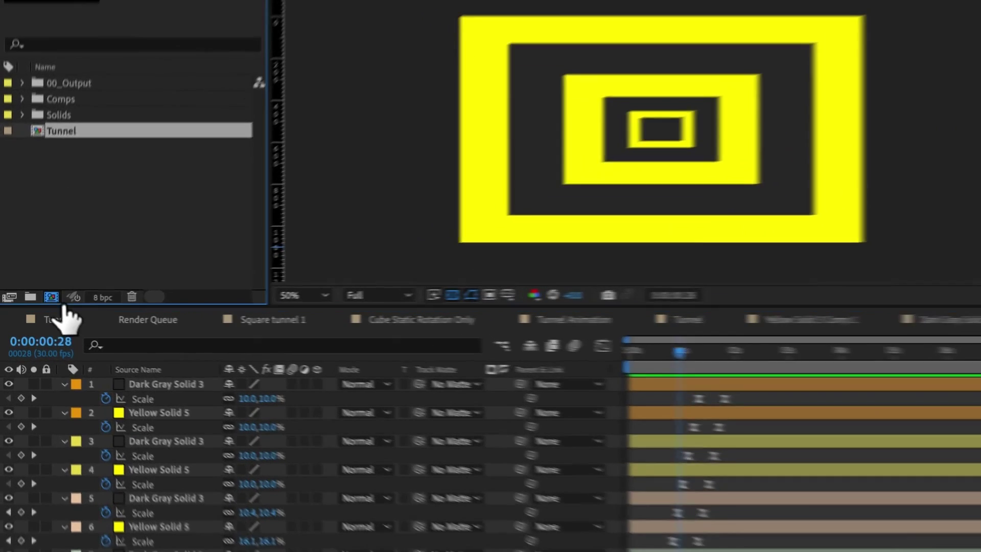
Create a new 1920 x 1080, 30 fps composition named "Gradient tunnel".
left_click(35, 302)
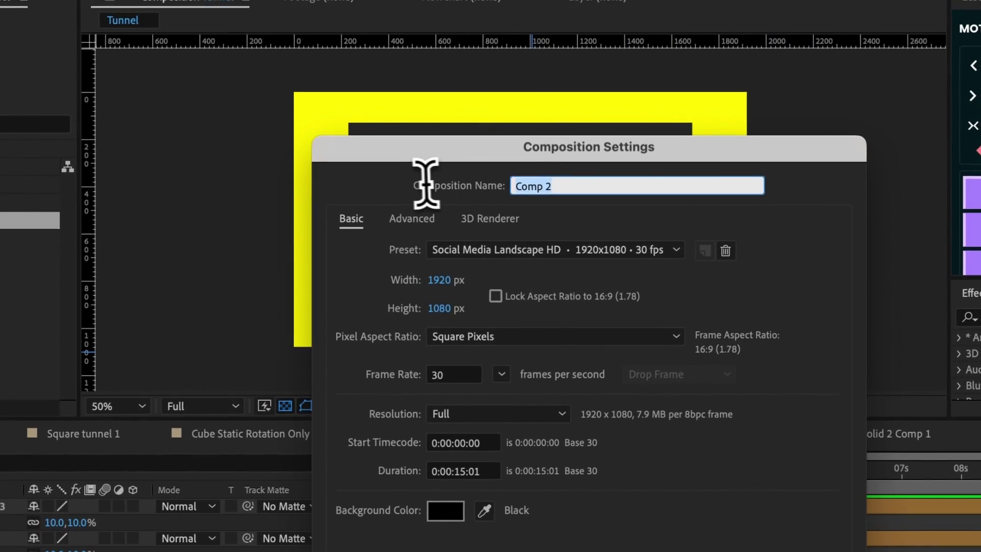
type("Gradient ")
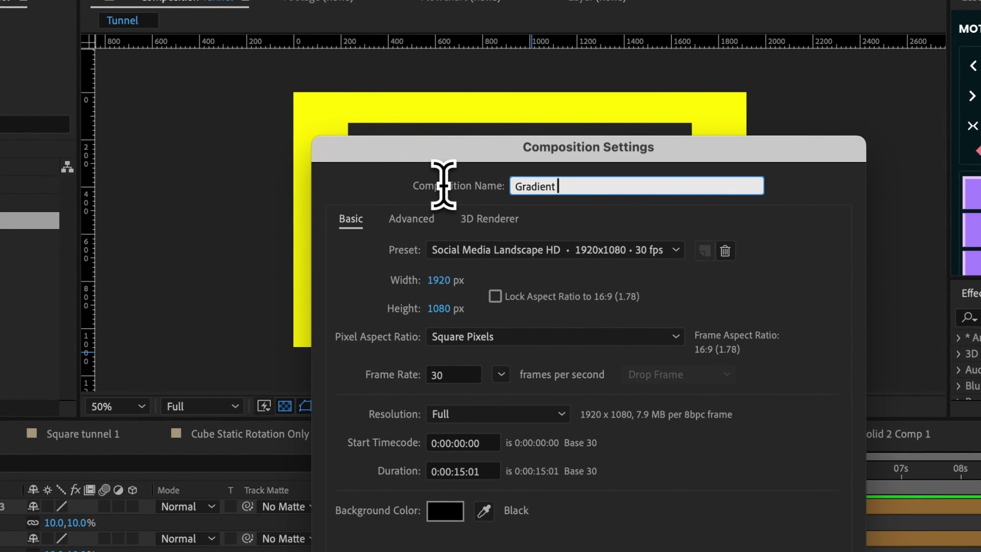
type("tunnel")
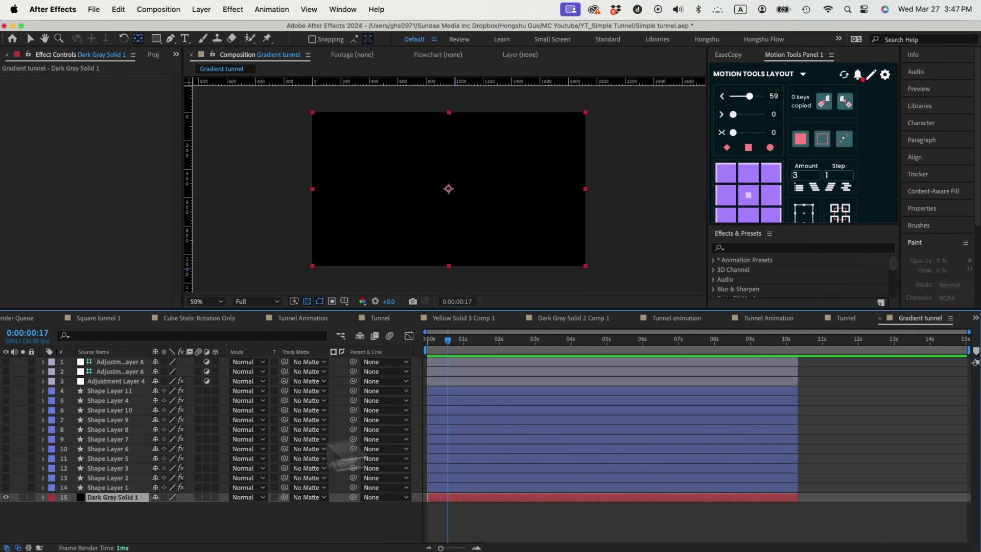
Make all the shape layers visible above the dark gray background and show the effects of Shape Layer 11.
left_click(93, 489)
left_click_drag(5, 495, 6, 391)
left_click(60, 390)
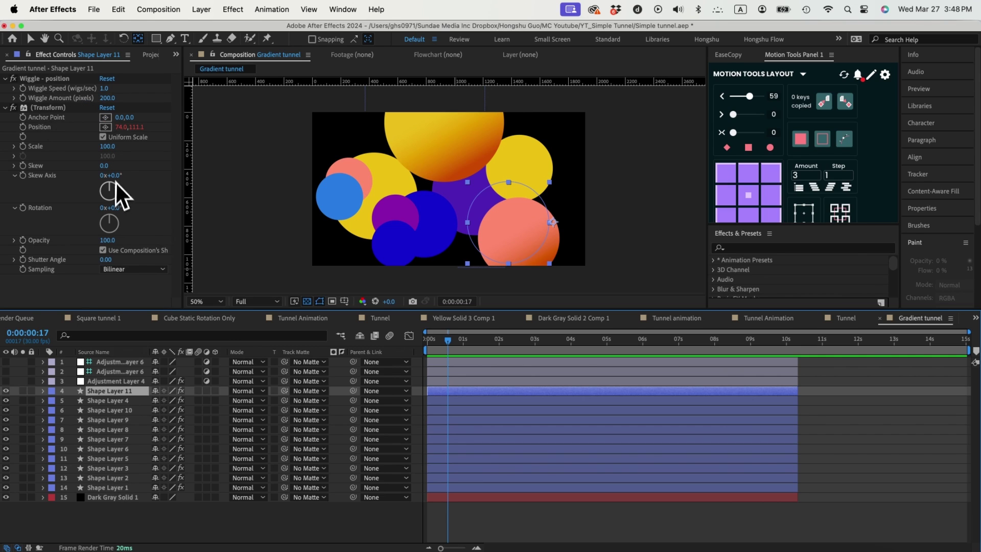
Preview the movement of the unblurred circles from the first frame of the composition.
left_click_drag(437, 345, 415, 346)
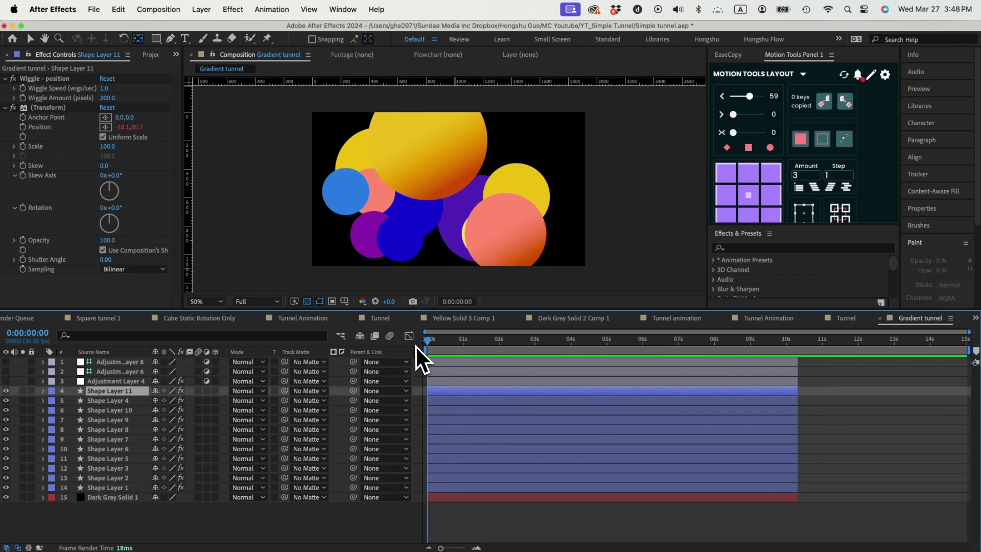
key("space")
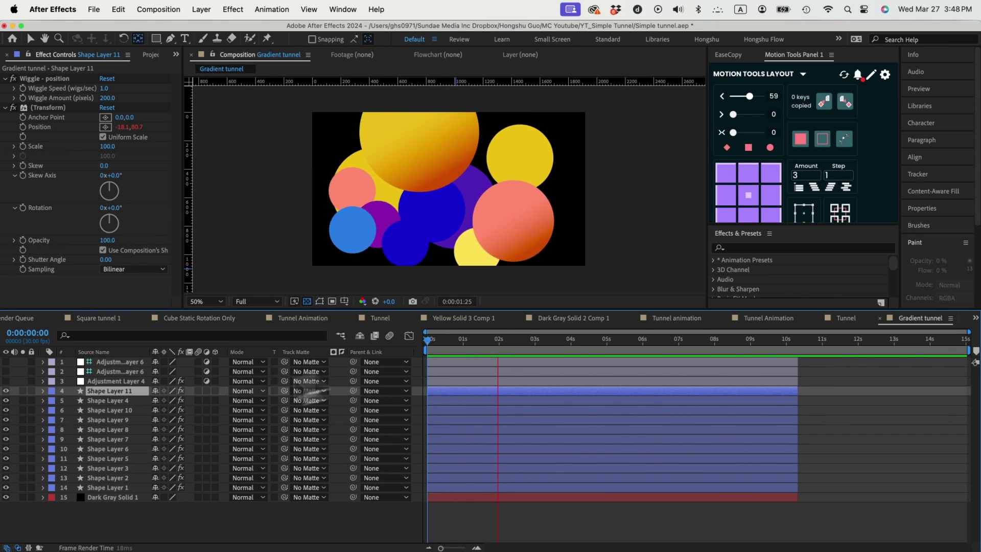
key("space")
Make the Fast Box Blur adjustment layer, Adjustment Layer 4, visible and preview the blurred gradient animation.
left_click(98, 382)
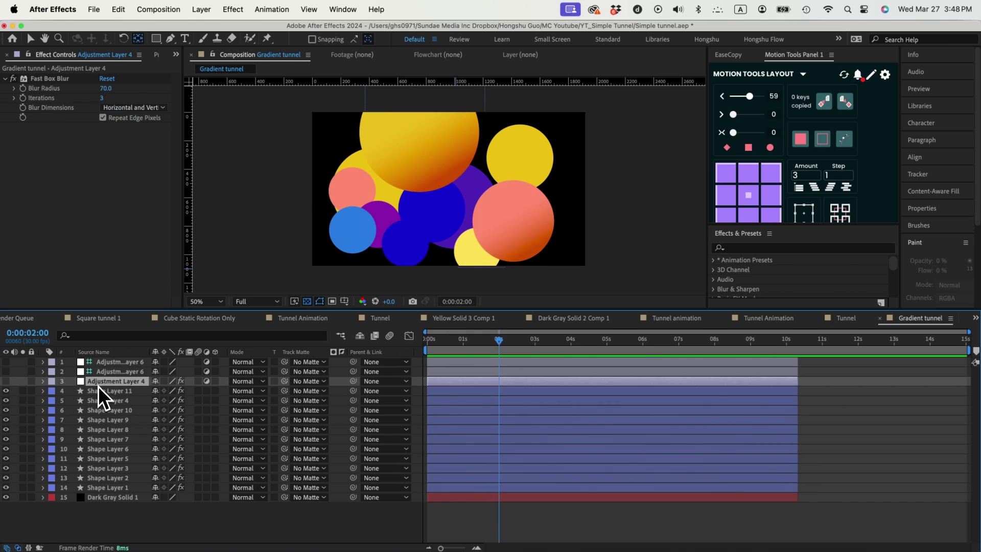
left_click(6, 382)
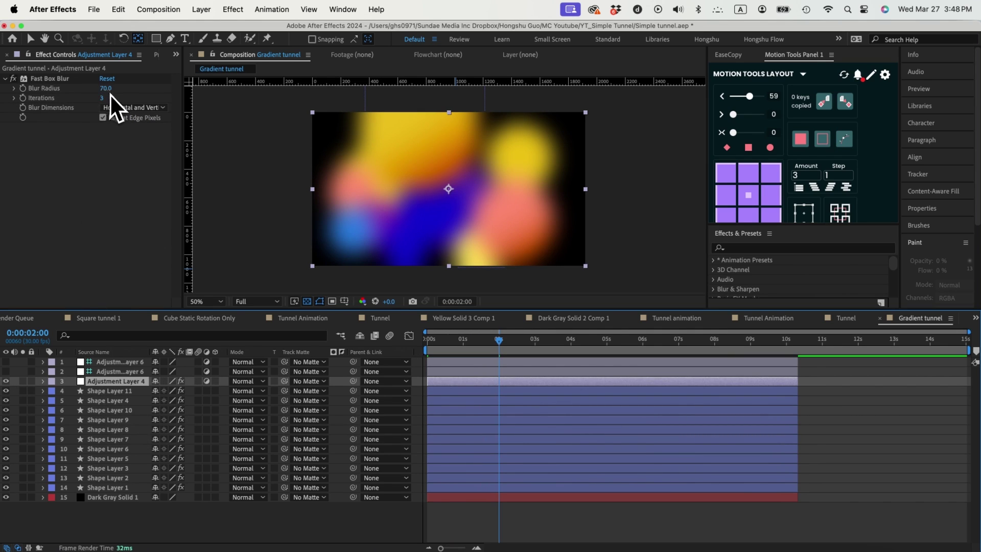
key("space")
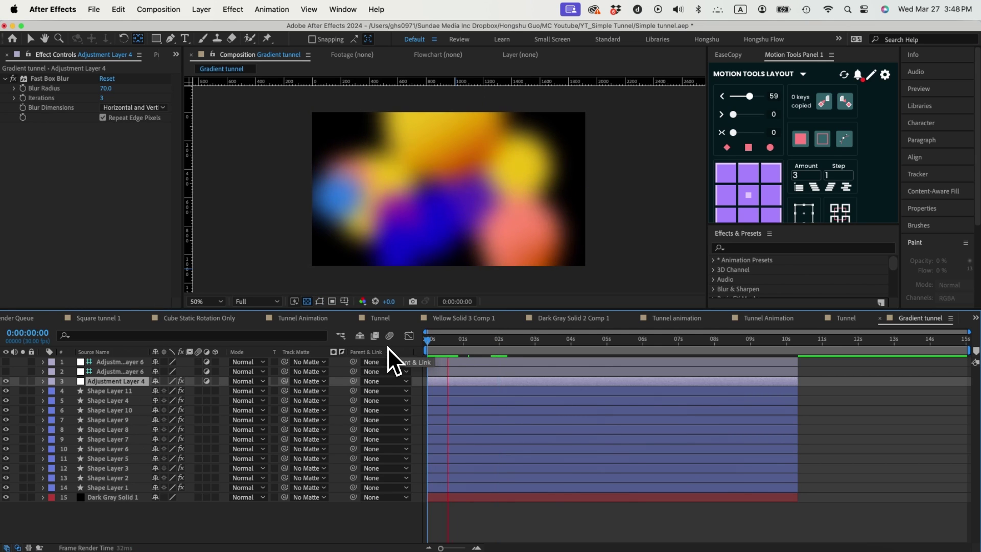
key("space")
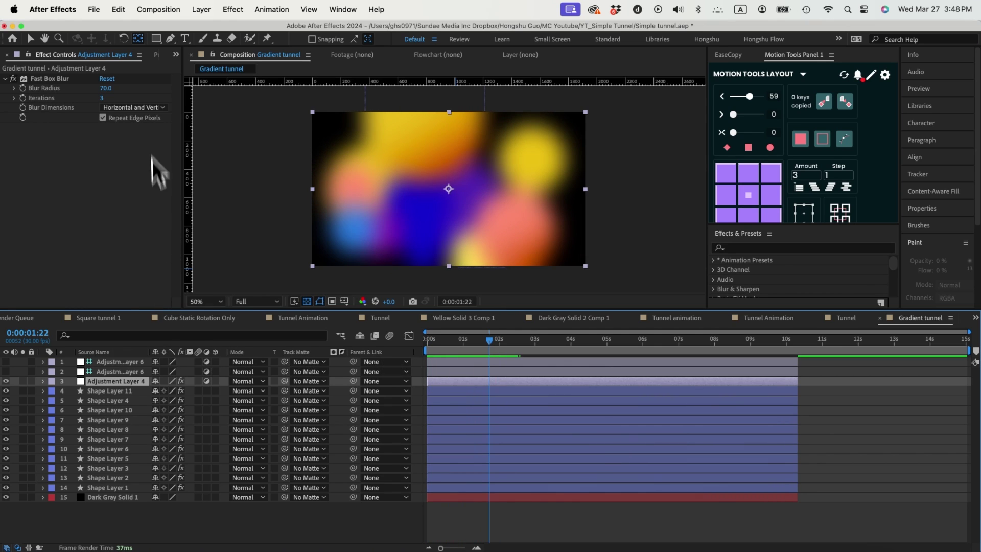
Create a new 1920 x 1080, 30 fps composition named "Gradient Tunnel Blue".
left_click(176, 55)
left_click(191, 79)
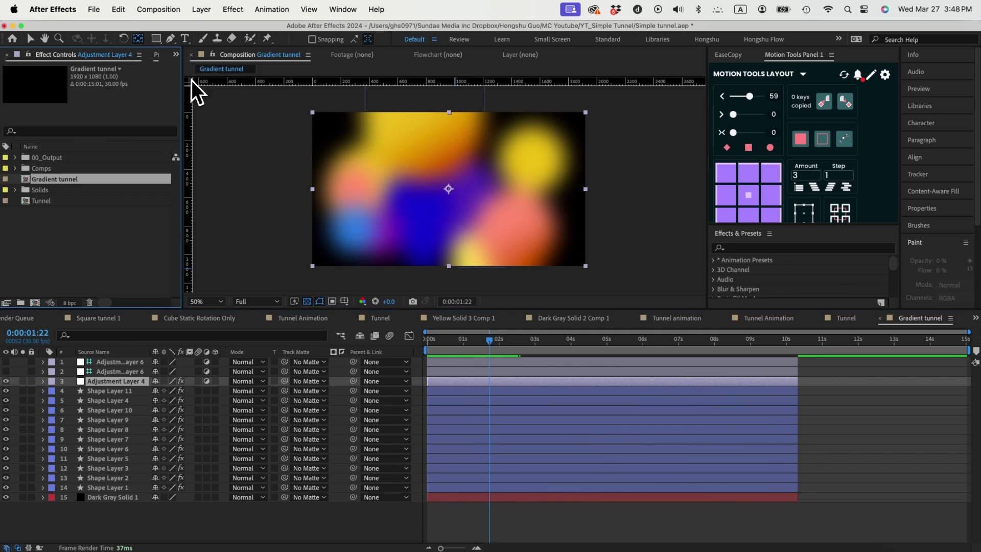
key("super+k")
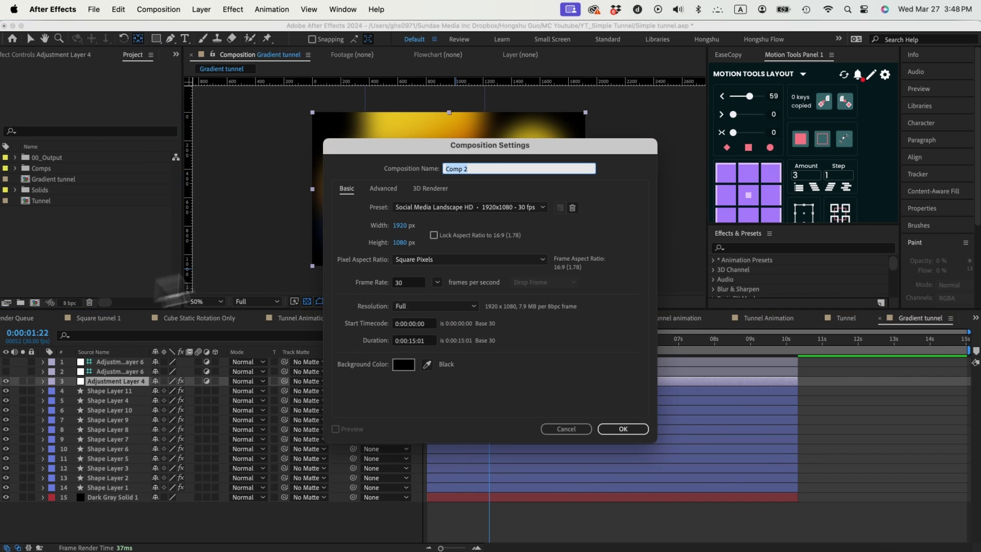
type("Gradient Tunnel Blue")
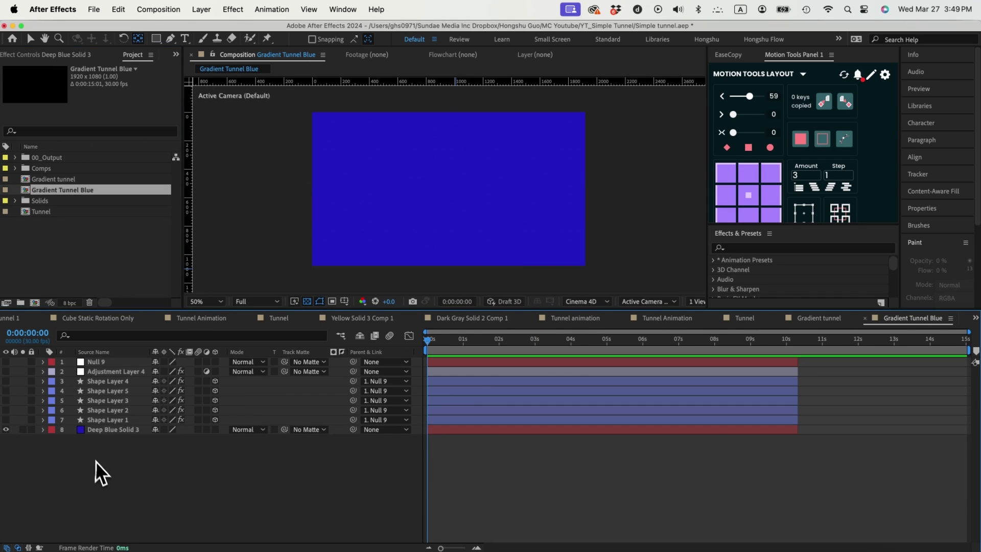
Make the five shape layers and Adjustment Layer 4 visible, inspecting the effects of Shape Layer 5 and of the adjustment layer.
left_click_drag(6, 420, 6, 381)
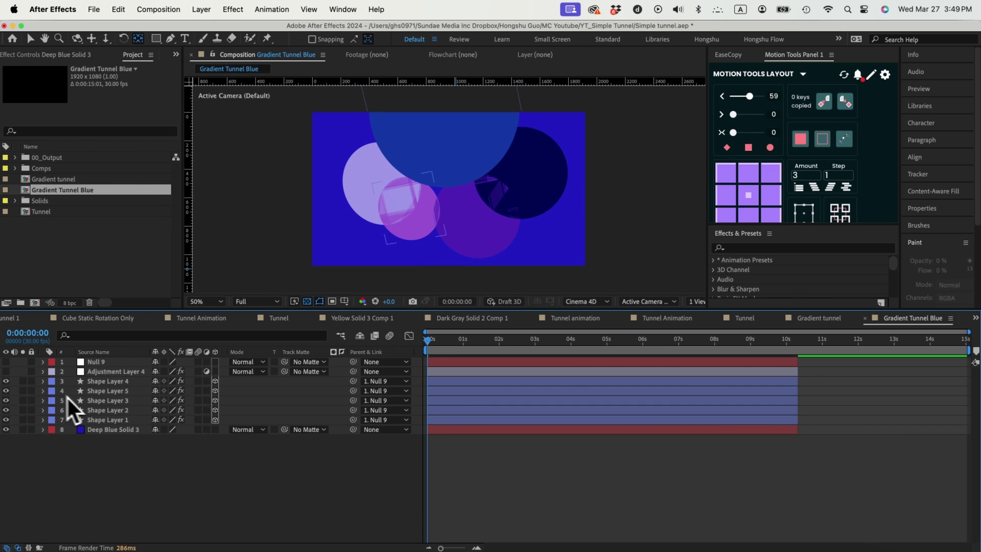
left_click(113, 391)
left_click(51, 54)
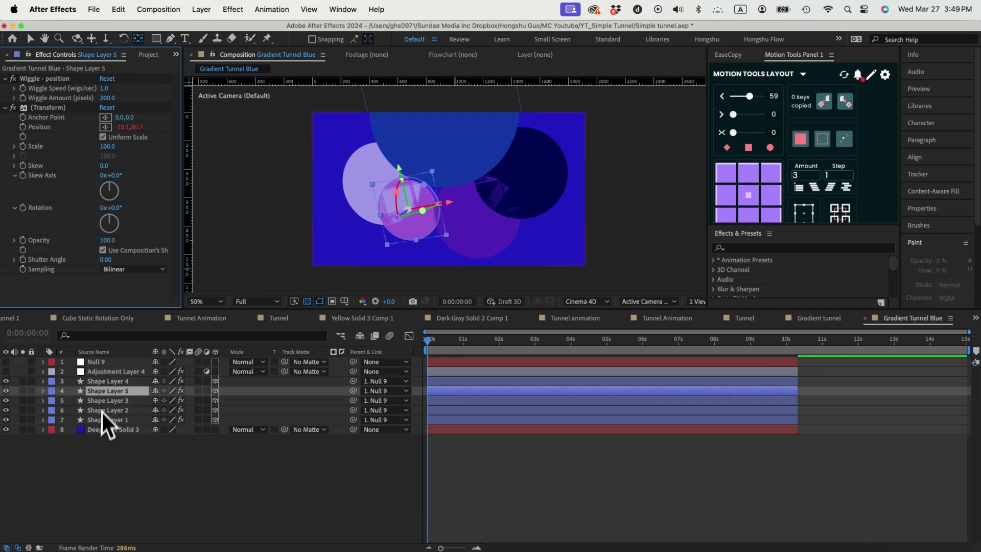
left_click(6, 371)
left_click(104, 373)
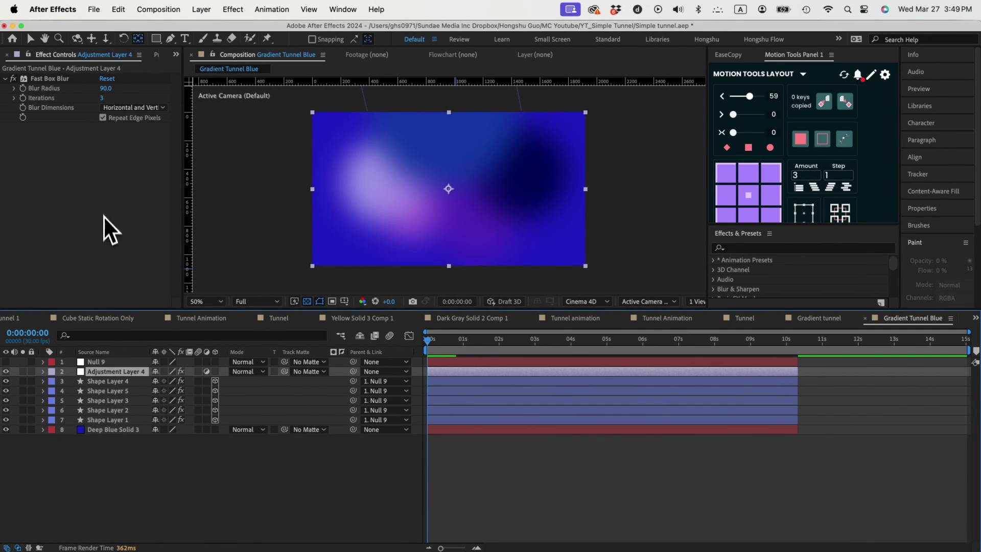
Make Null 9 visible, reveal its Rotation keyframes and preview the rotating blue gradient.
left_click(98, 363)
left_click(6, 361)
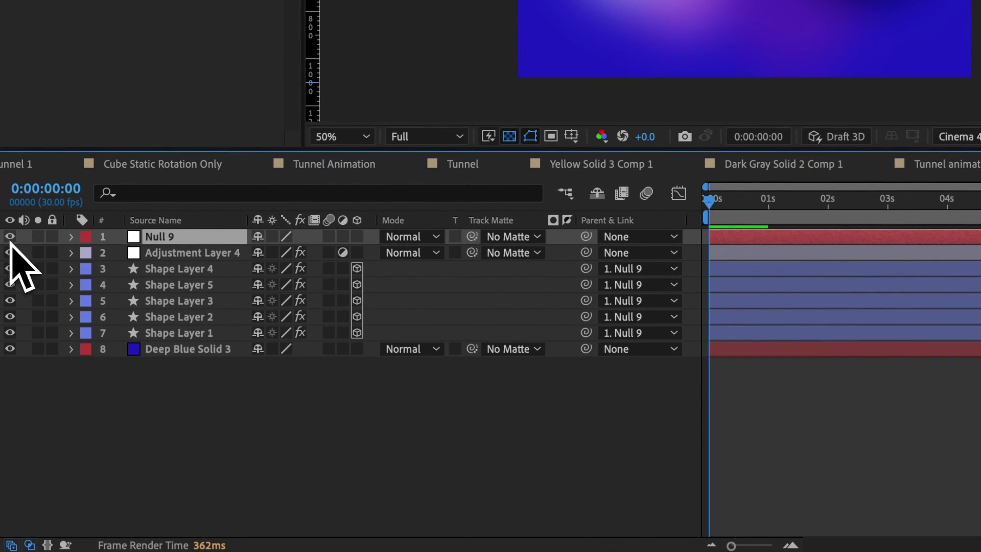
key("u")
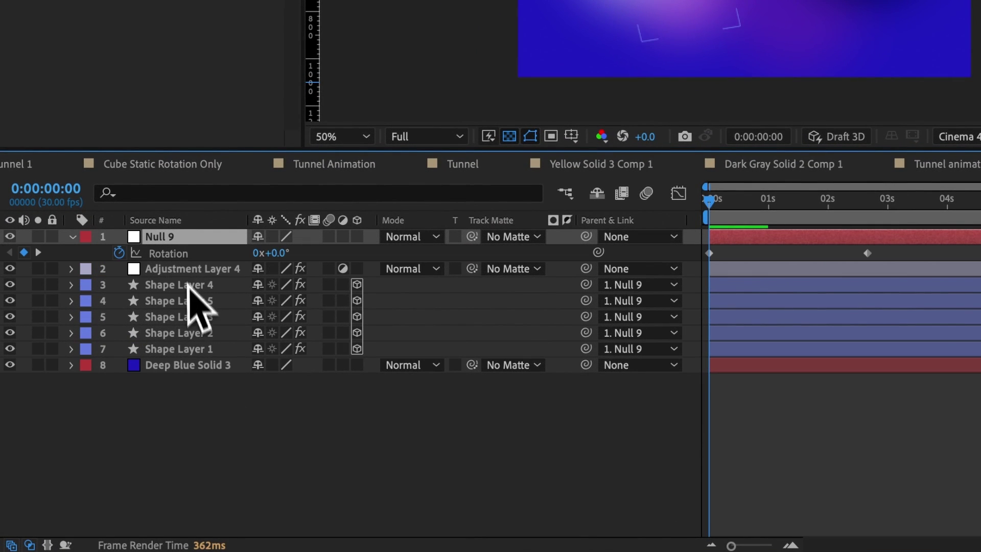
left_click(185, 288)
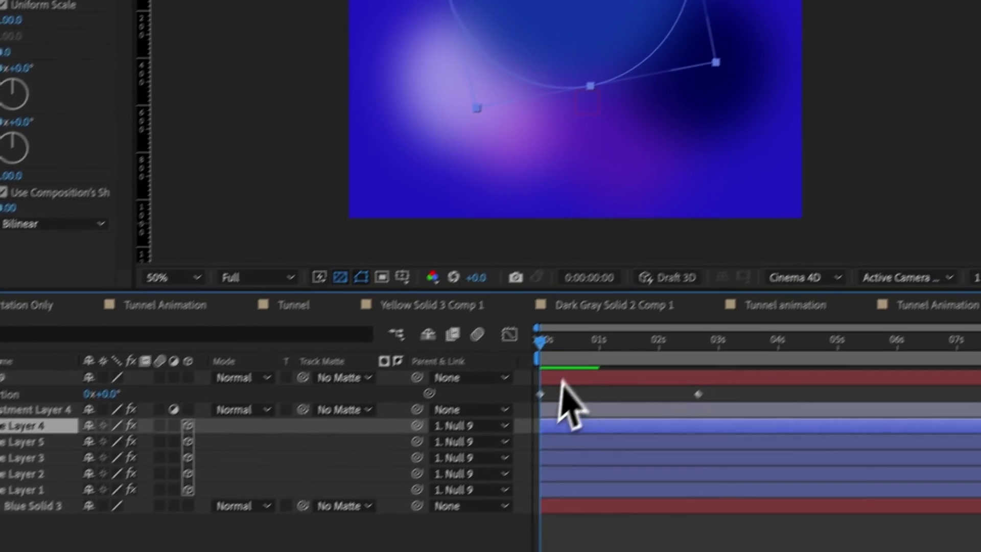
key("space")
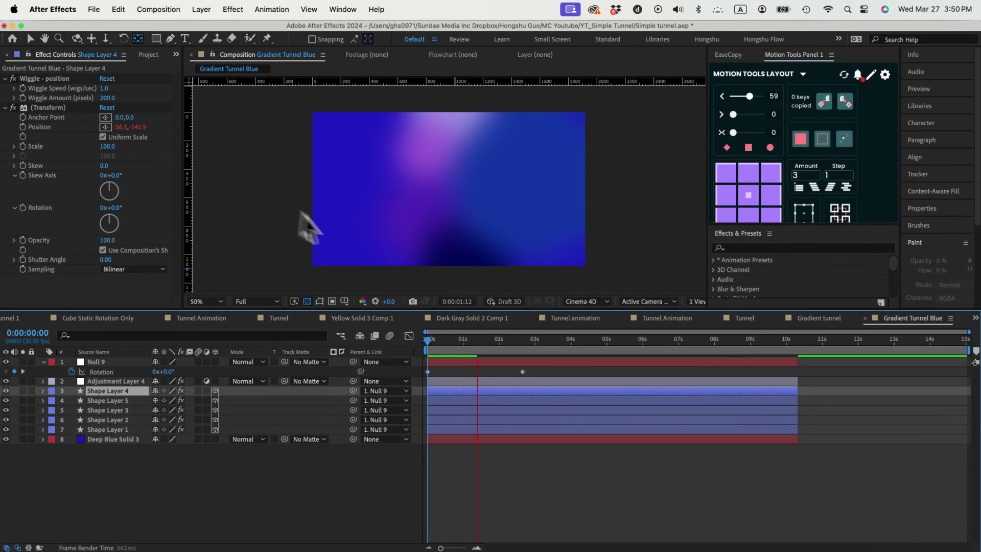
key("space")
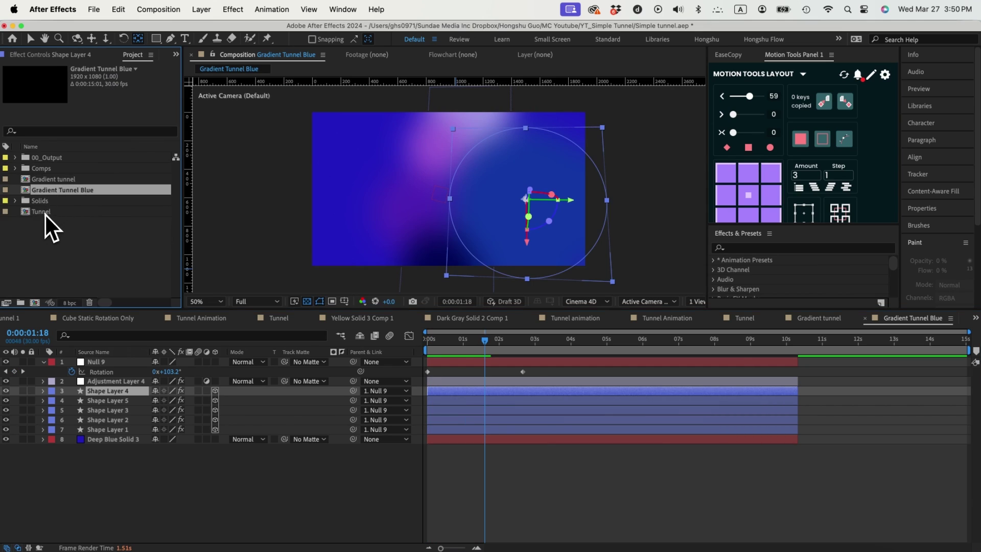
In the Tunnel composition, pre-compose the lowest Yellow Solid 5 layer as "Yellow Gradient", leaving all attributes in Tunnel.
double_click(44, 212)
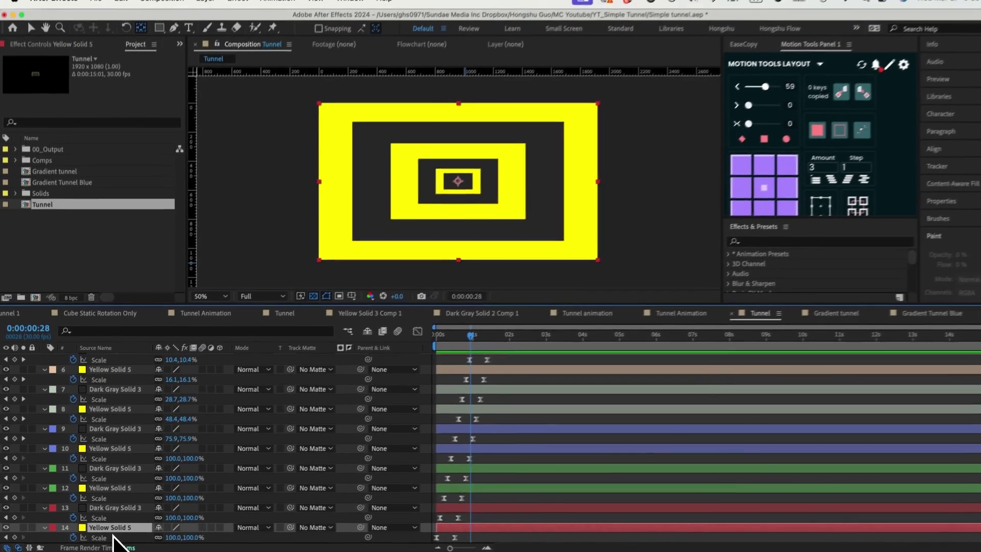
key("super+shift+c")
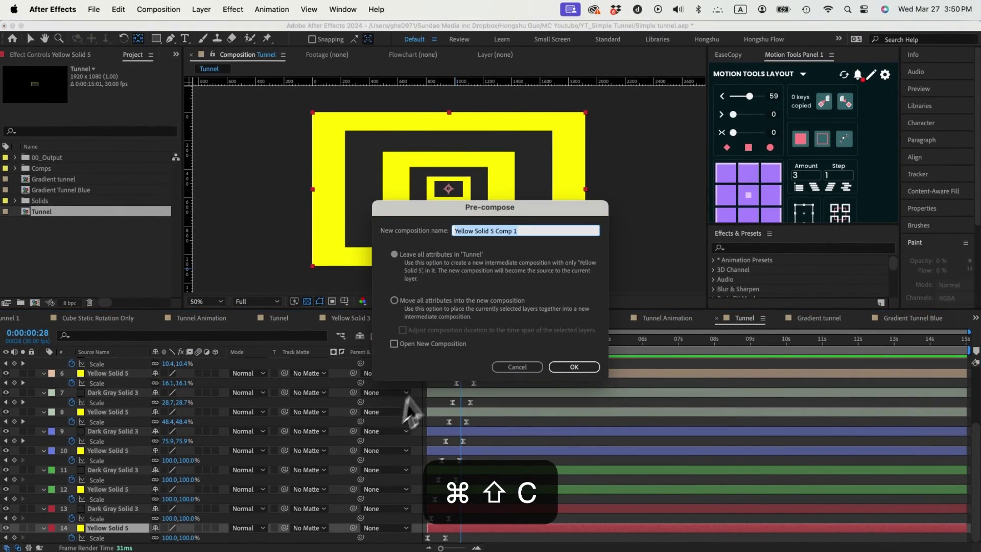
type("Yellow ")
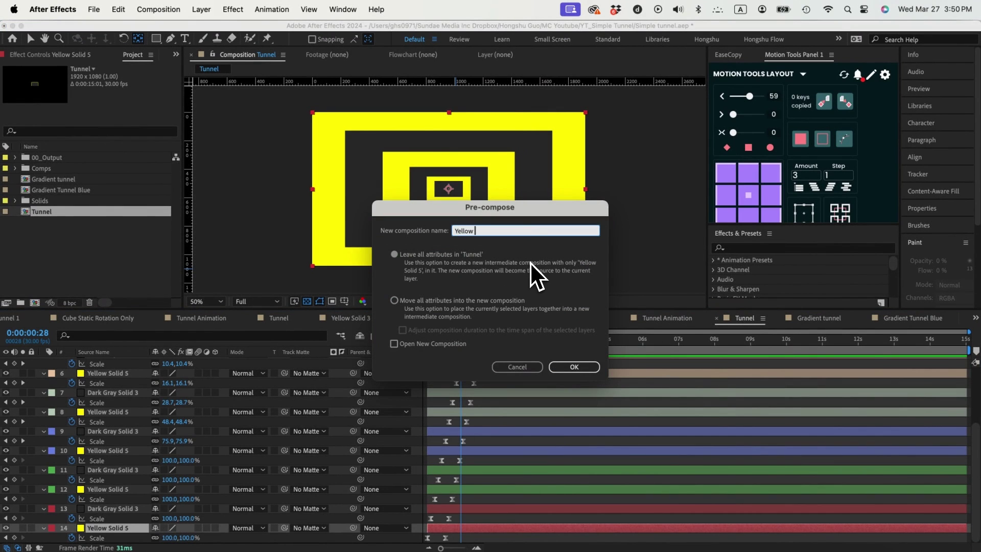
type("Gradient")
key("Return")
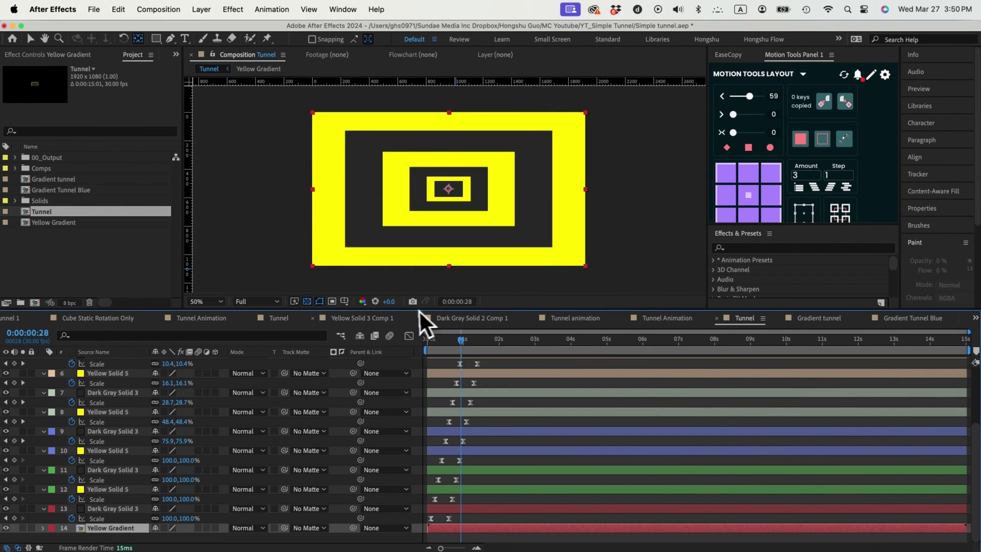
Pre-compose the lowest Dark Gray Solid 3 layer as "Blue Gradient", leaving all attributes in Tunnel.
left_click(123, 508)
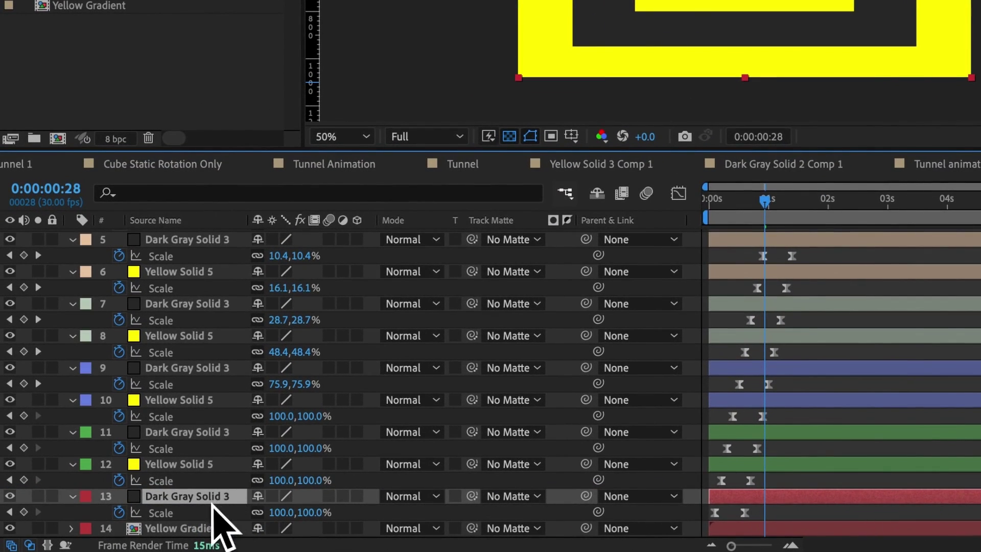
key("super+shift+c")
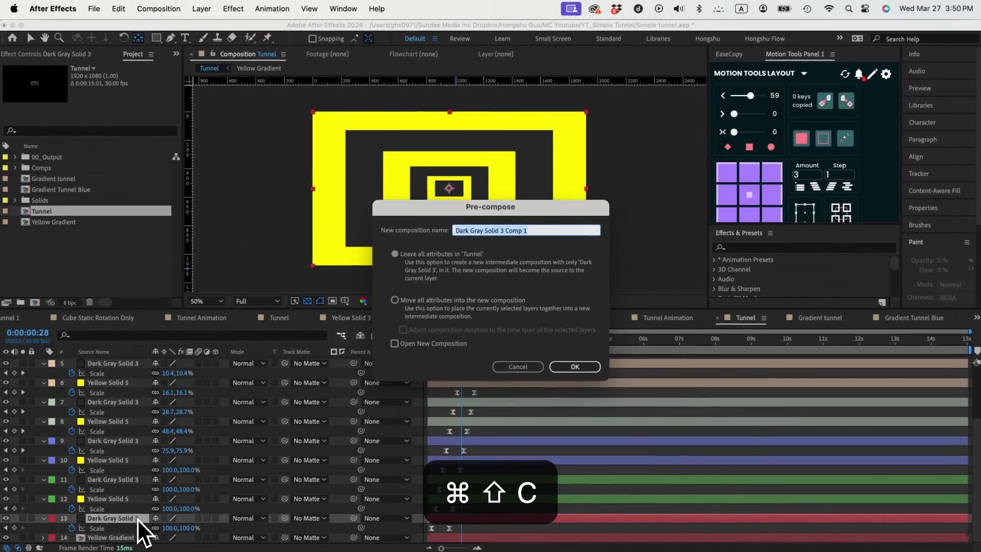
type("Blue Grad")
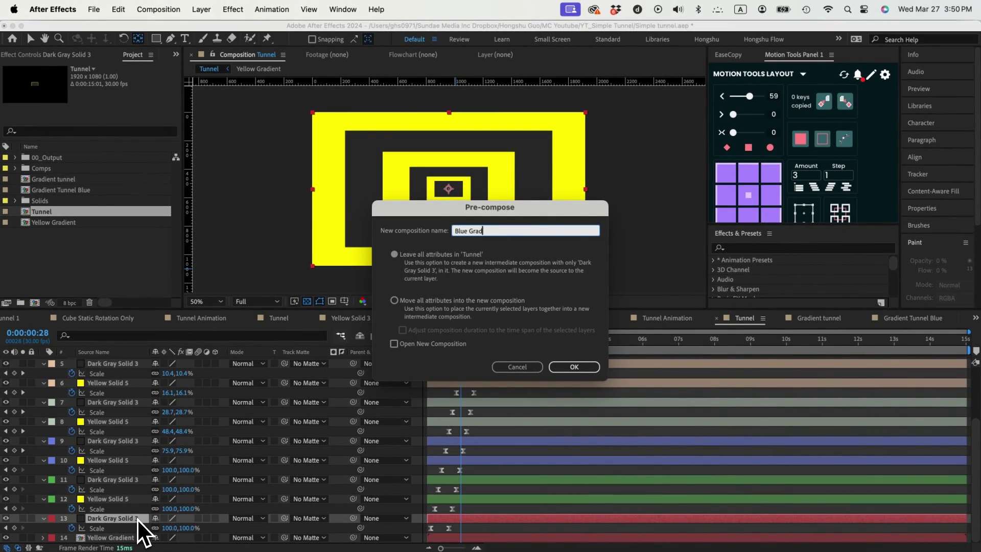
type("ient")
key("Return")
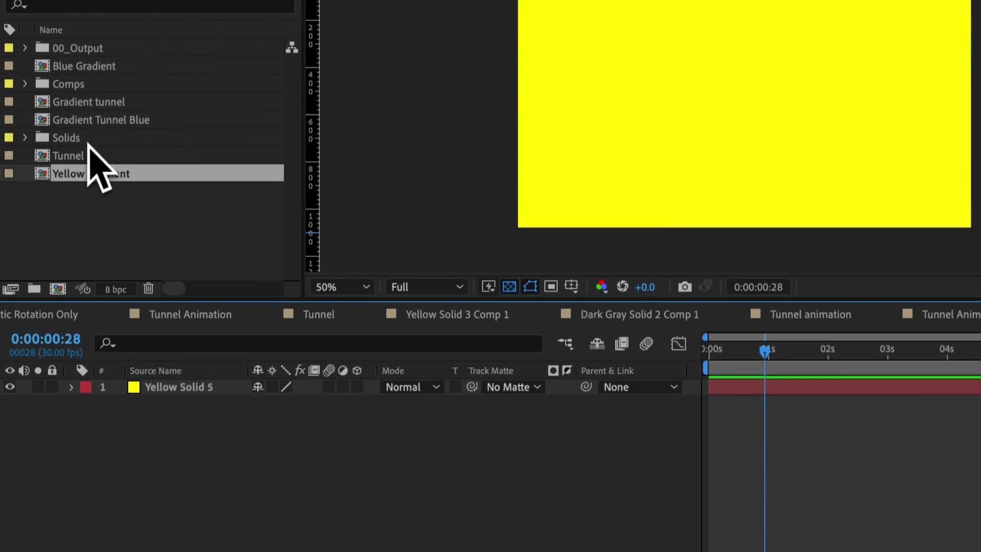
Place the Gradient tunnel composition above Yellow Solid 5 inside Yellow Gradient, and leave for the parent composition.
left_click_drag(95, 105, 177, 401)
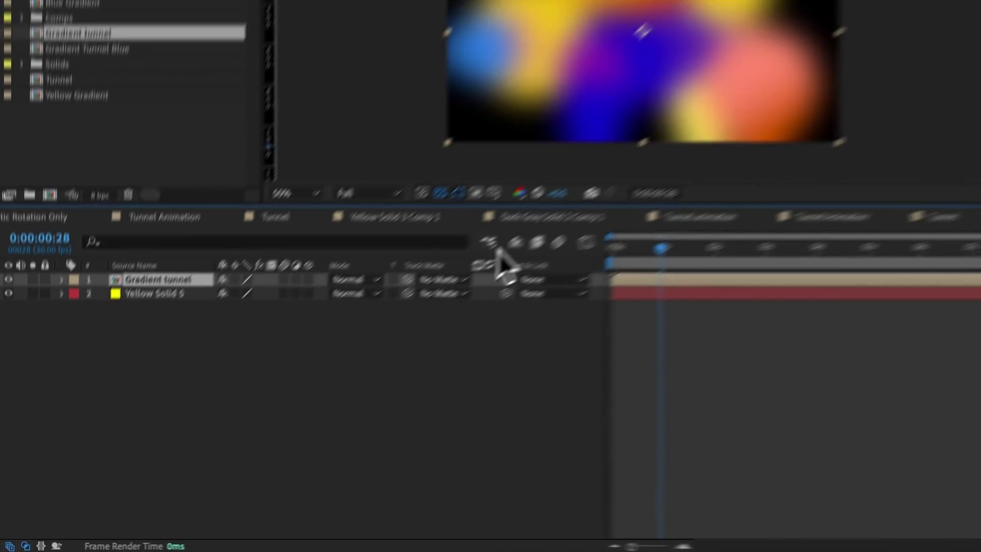
key("Tab")
left_click(461, 199)
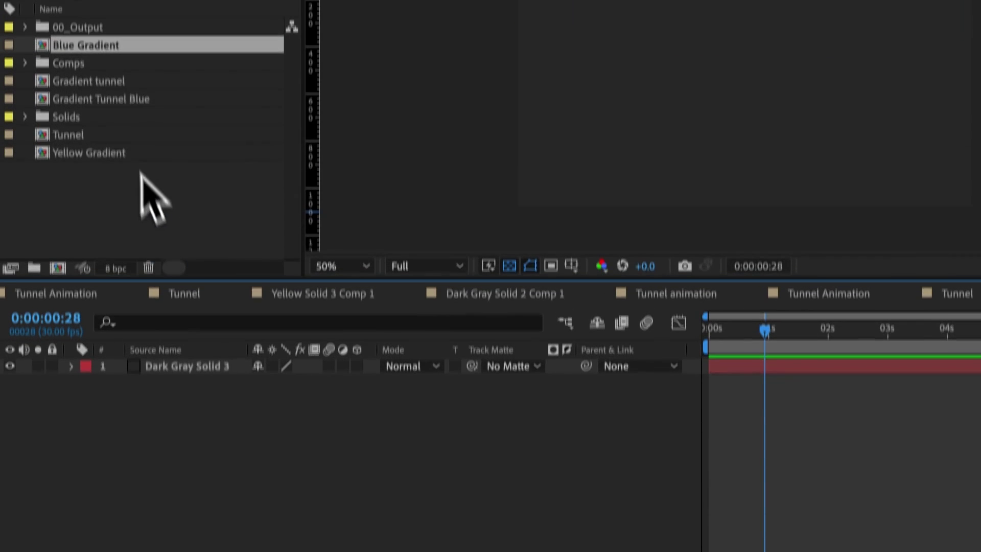
Place the Gradient Tunnel Blue composition above Dark Gray Solid 3 inside Blue Gradient, and return to the Tunnel composition.
left_click_drag(117, 127, 197, 400)
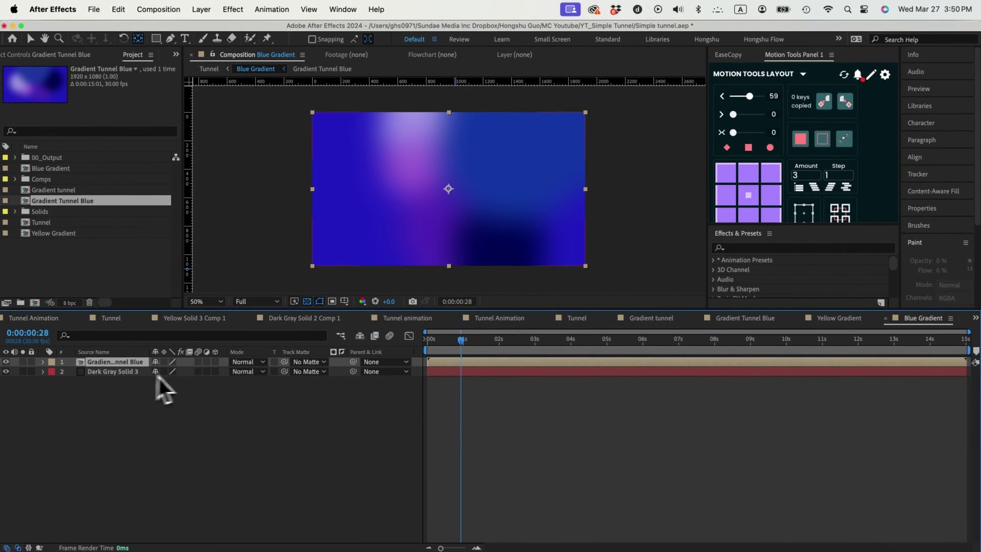
left_click(341, 336)
left_click(282, 334)
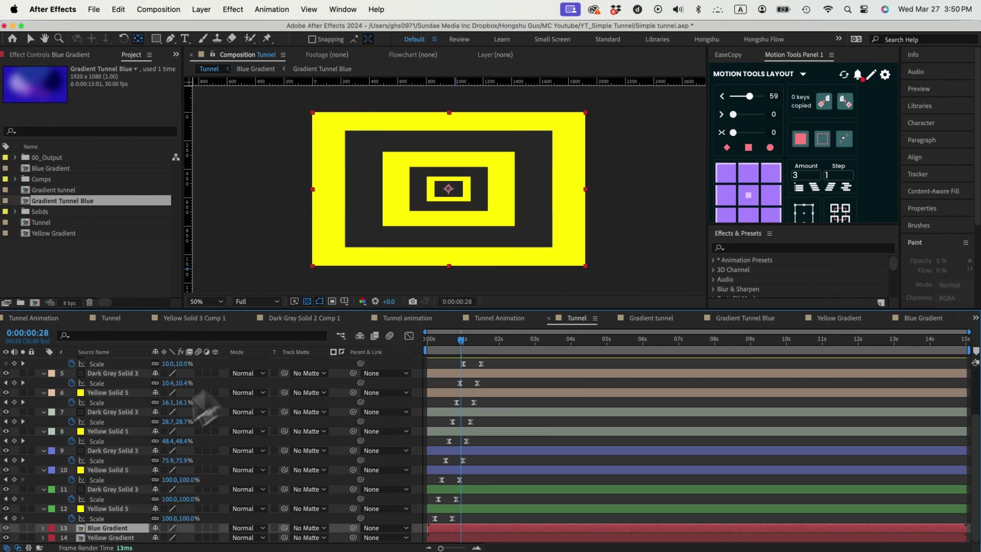
Replace the six remaining Yellow Solid 5 layers in the Tunnel composition with the Yellow Gradient composition, keeping their Scale animation.
left_click(112, 538)
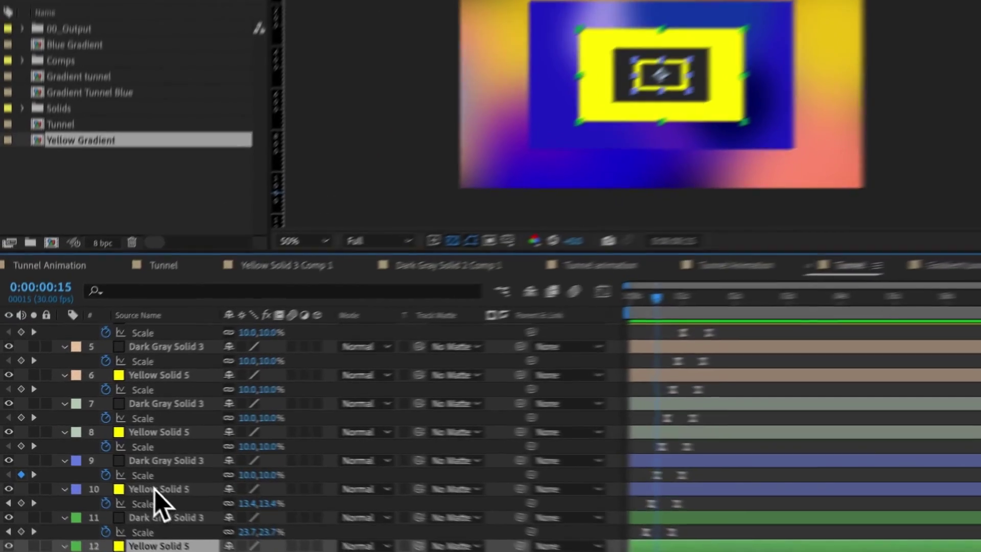
left_click(108, 470, "super")
left_click(106, 431, "super")
left_click(110, 393, "super")
scroll(110, 396, "up", 3)
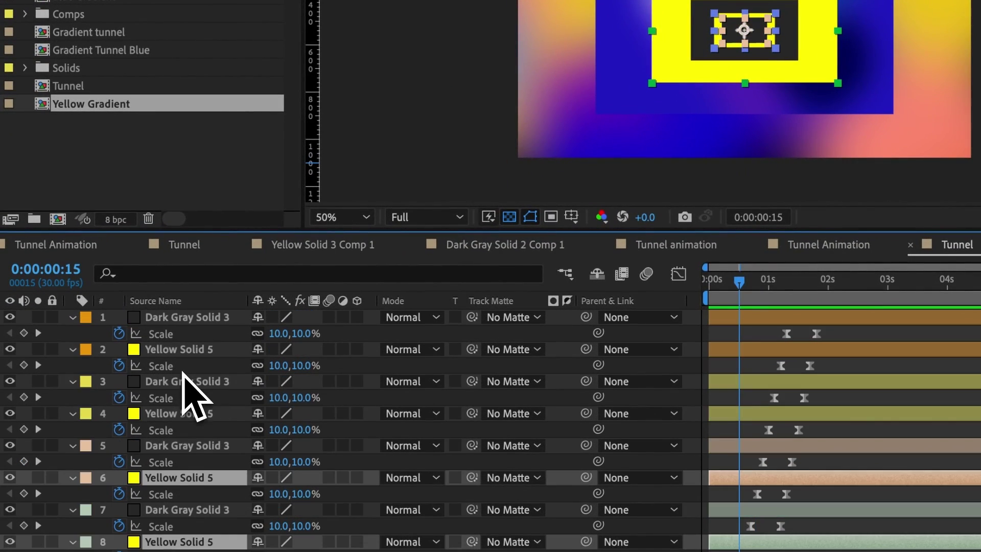
left_click(193, 414, "super")
left_click(189, 351, "super")
scroll(191, 424, "down", 3)
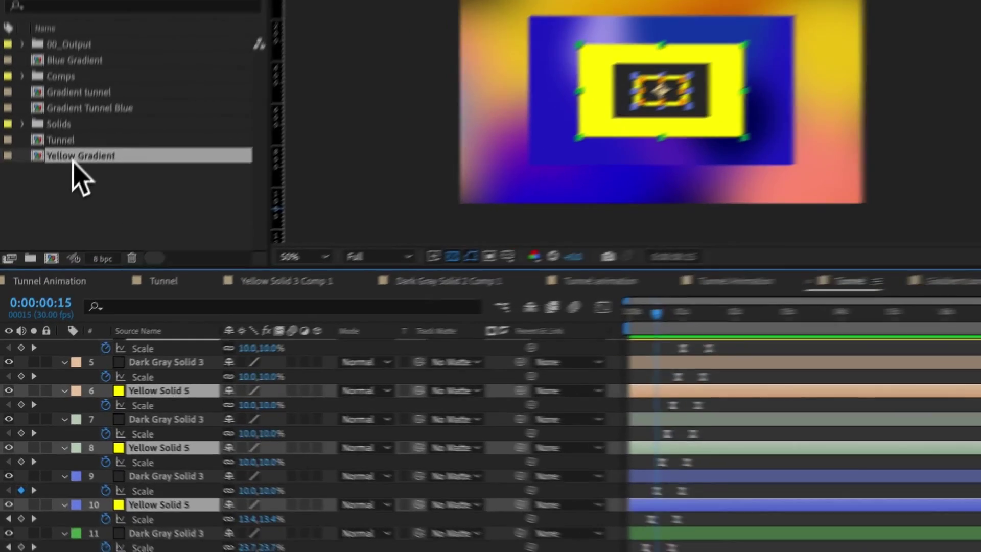
left_click_drag(50, 237, 102, 393)
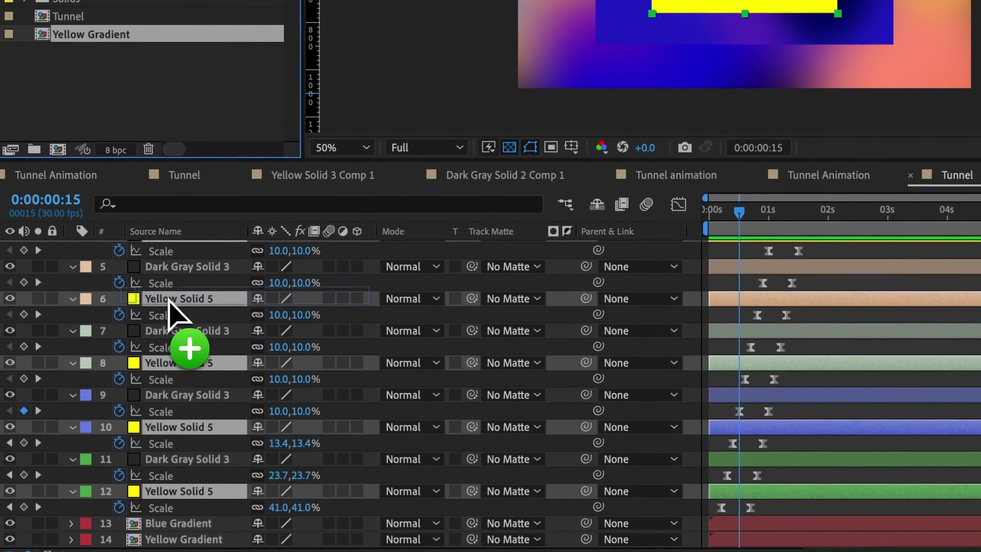
left_click_drag(169, 306, 170, 310)
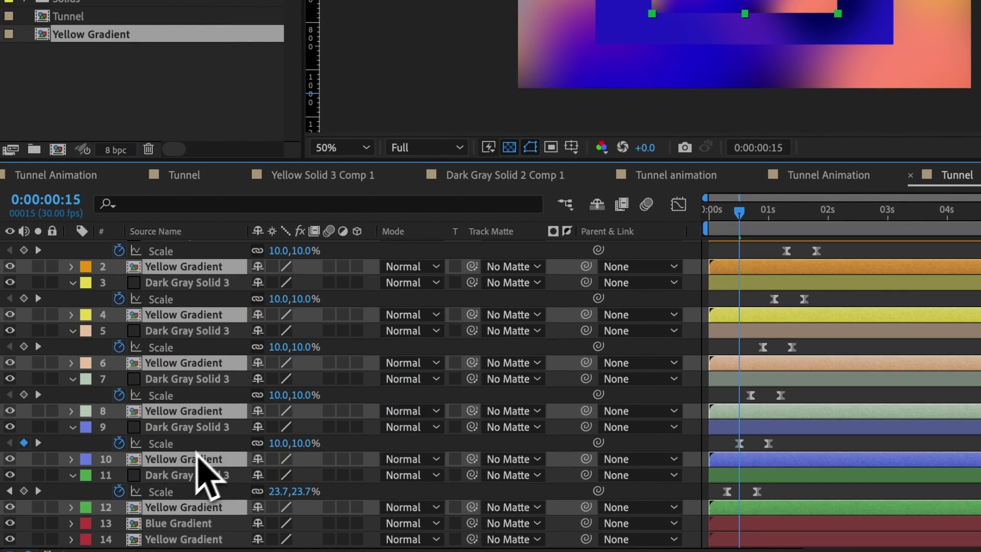
Replace the six remaining Dark Gray Solid 3 layers in the Tunnel composition with the Blue Gradient composition.
left_click(168, 475)
left_click(175, 427, "ctrl")
left_click(184, 378, "ctrl")
left_click(188, 332, "ctrl")
left_click(190, 282, "ctrl")
scroll(197, 296, "up", 1)
left_click(185, 248, "ctrl")
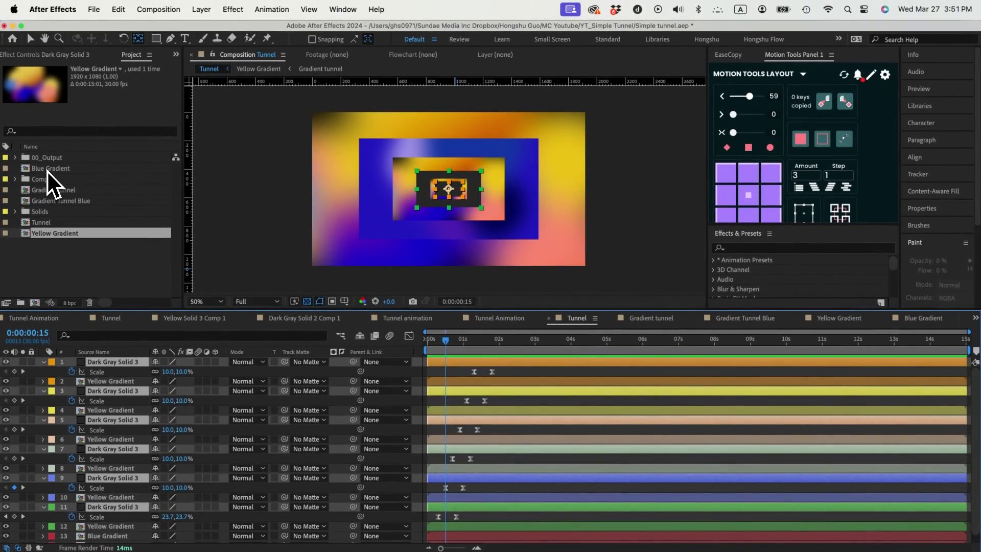
left_click_drag(47, 170, 102, 394)
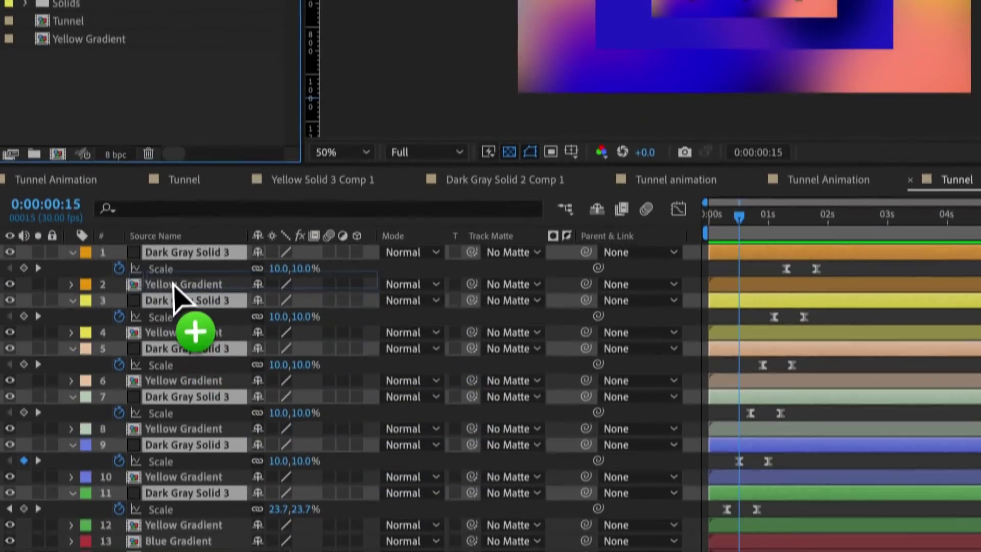
left_click_drag(170, 301, 169, 306)
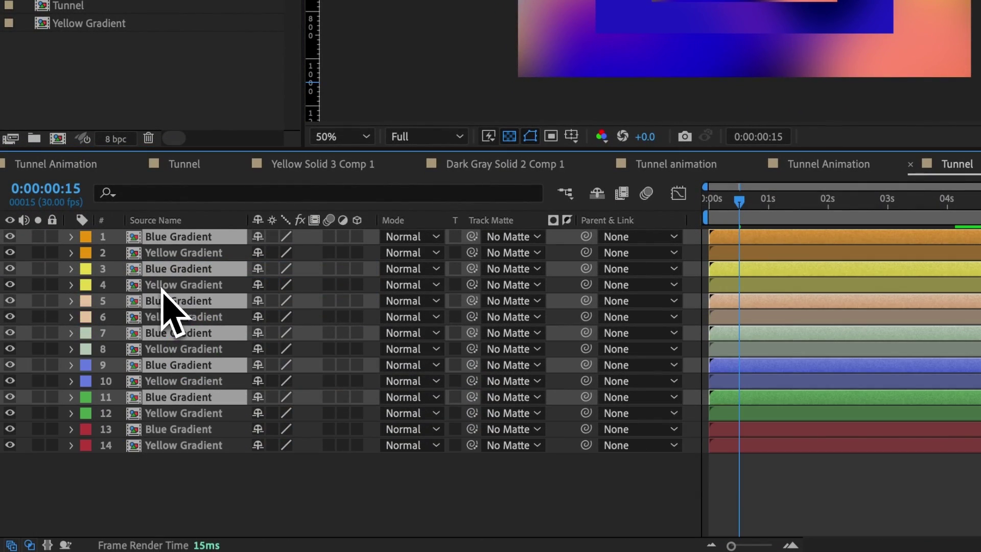
left_click(396, 478)
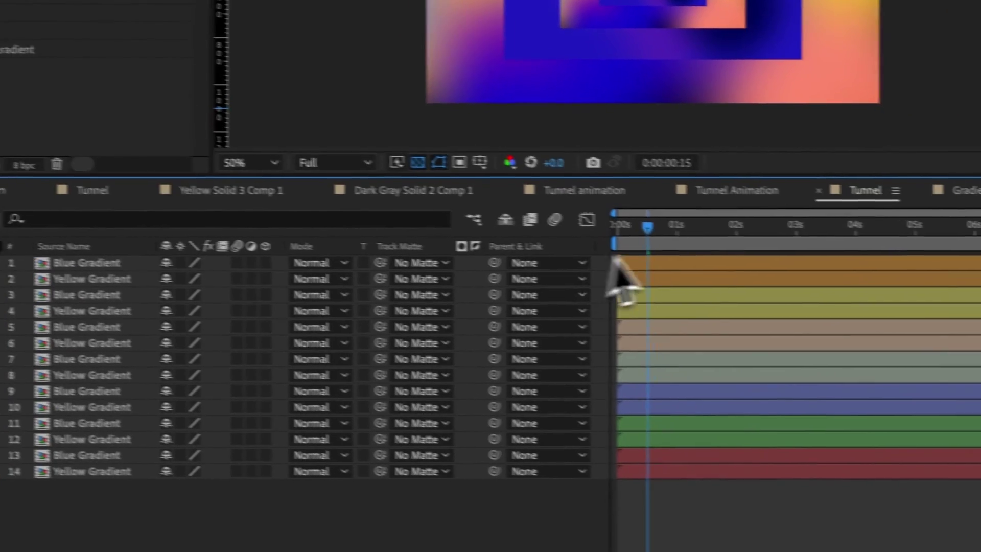
Preview the gradient tunnel animation from the first frame.
left_click_drag(647, 227, 579, 237)
key("space")
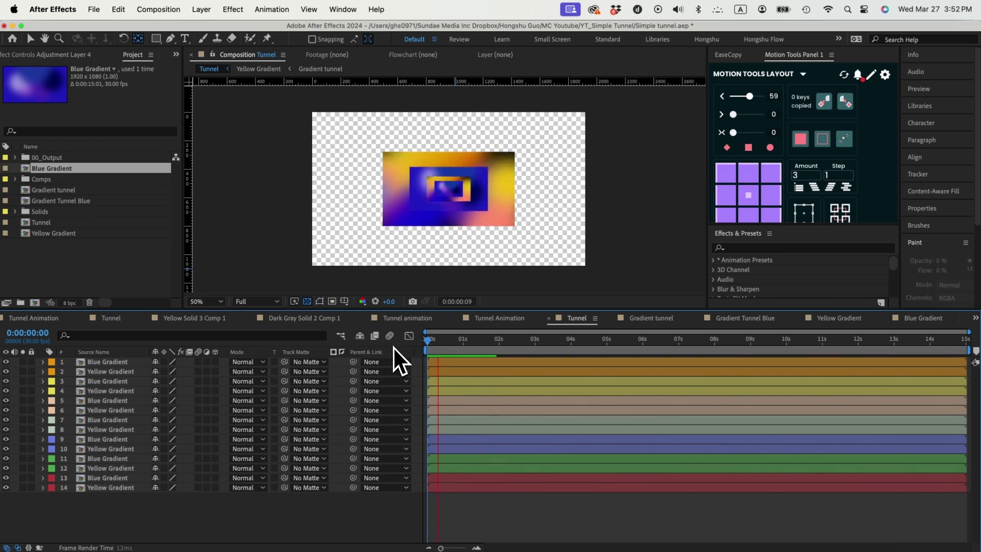
key("space")
Pre-compose all fourteen gradient layers as "Tunnel", moving all attributes into the new composition.
key("super+a")
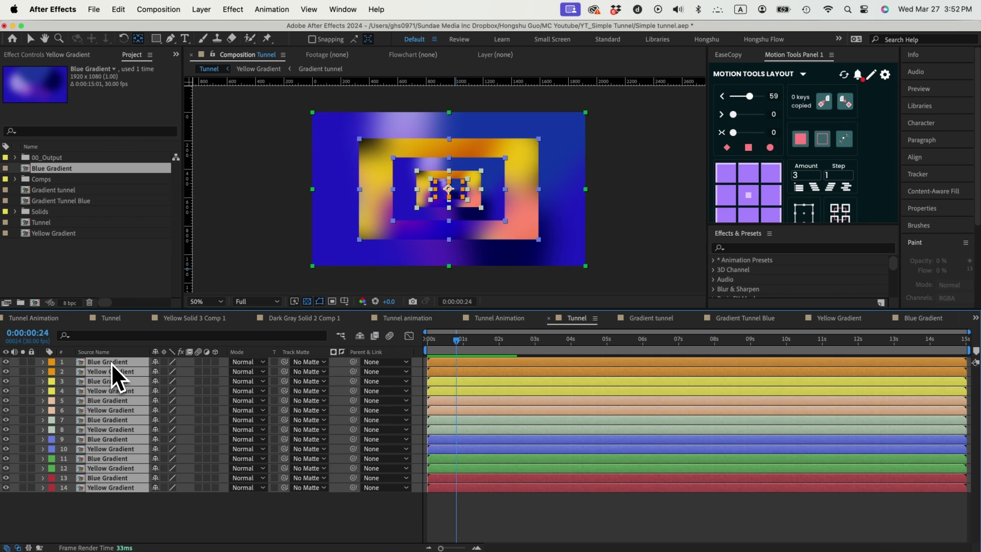
key("super+shift+c")
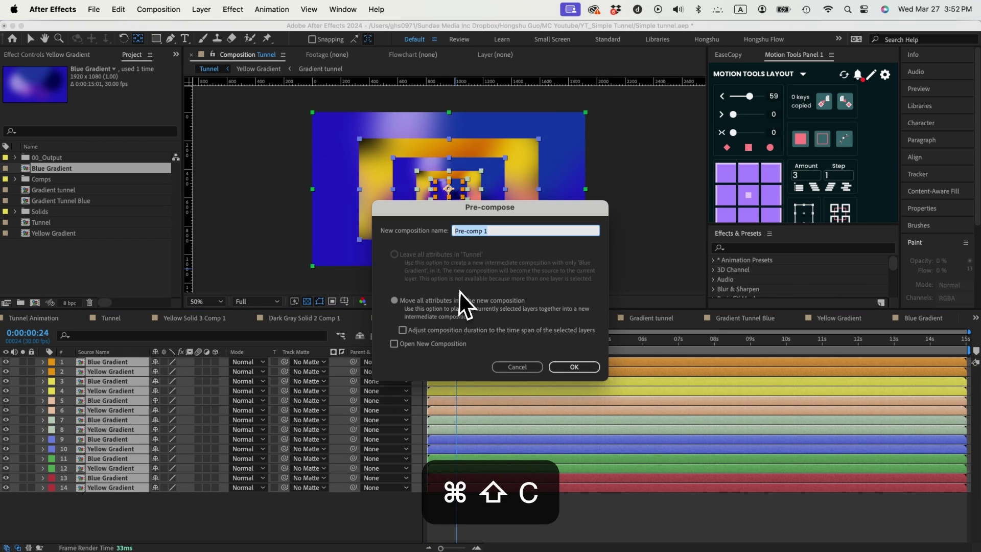
type("Tunnel")
key("Return")
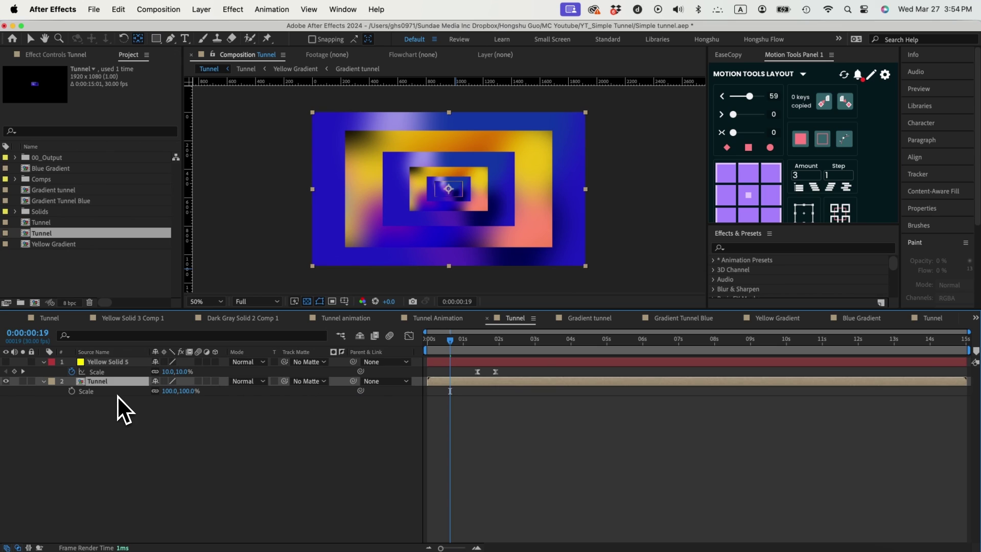
Duplicate the Tunnel layer and draw a closed bow-tie Pen mask on the copy, covering the left and right walls and meeting at the center.
key("super+d")
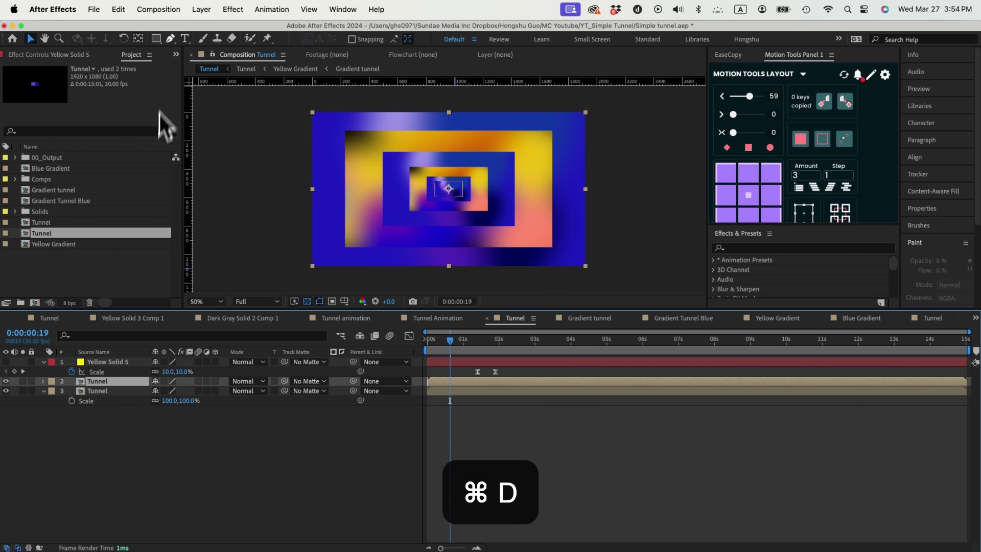
left_click(170, 39)
left_click(304, 105)
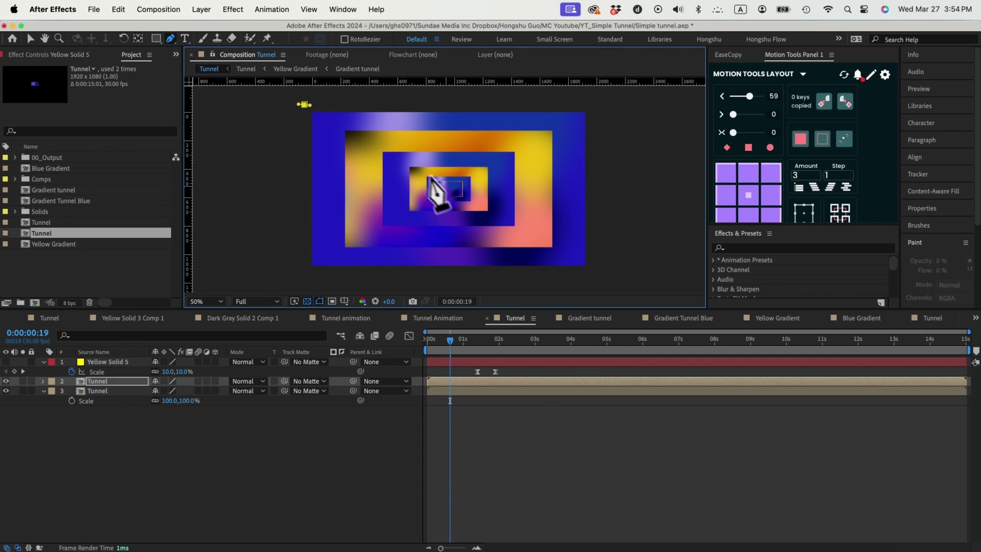
left_click(599, 104)
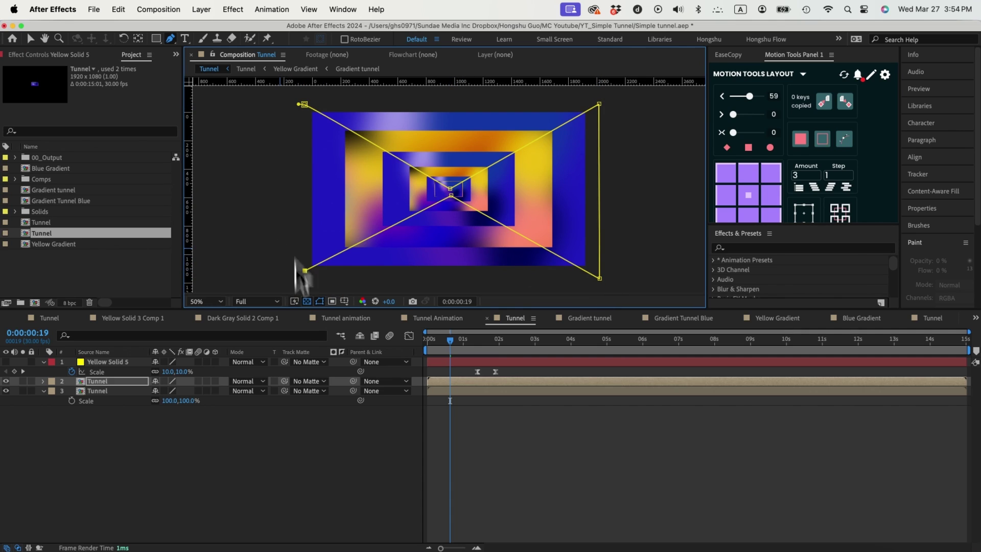
left_click(305, 105)
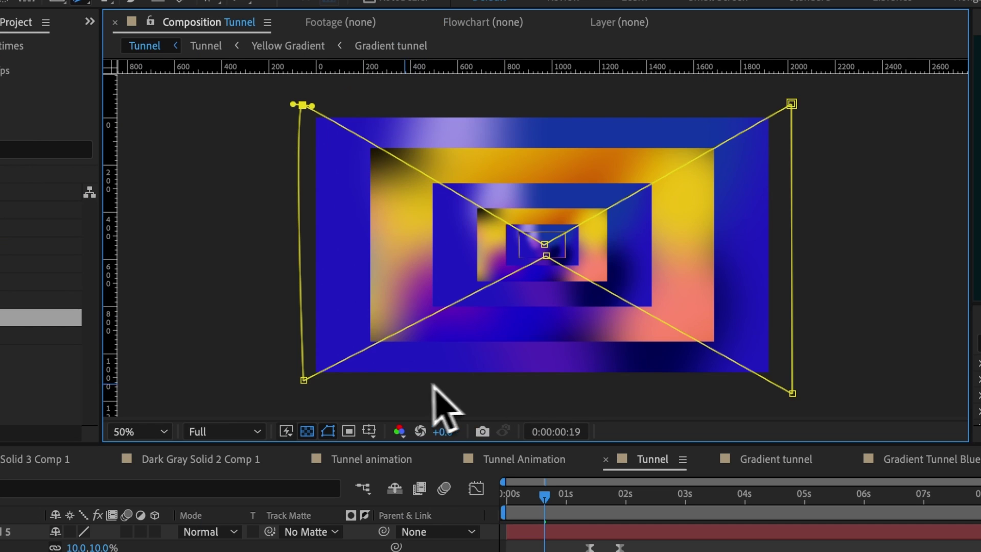
Adjust the mask's lower-right point outside the frame so its diagonal edge follows the frame corner.
key("z")
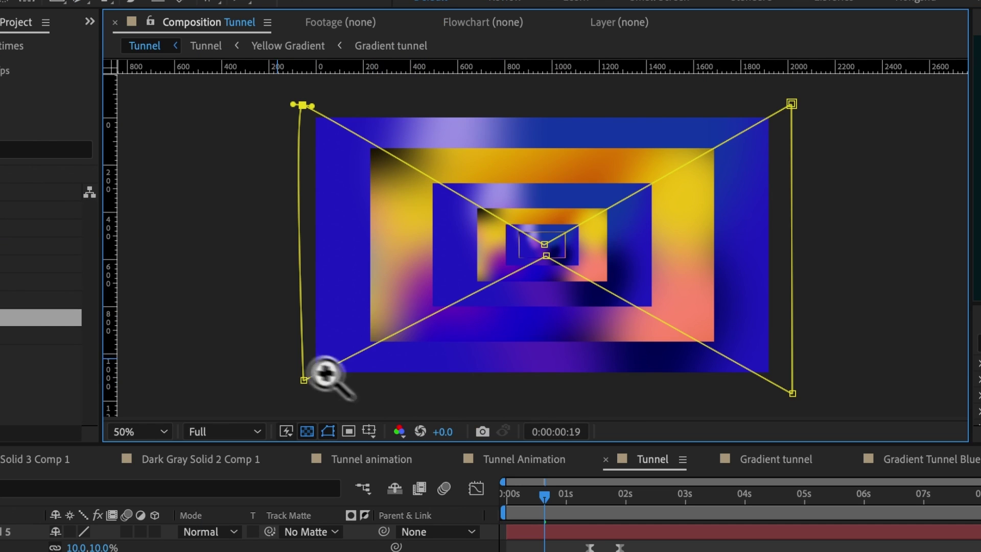
left_click(317, 266)
key("v")
left_click_drag(433, 289, 423, 286)
key("space")
left_click_drag(495, 261, 162, 343)
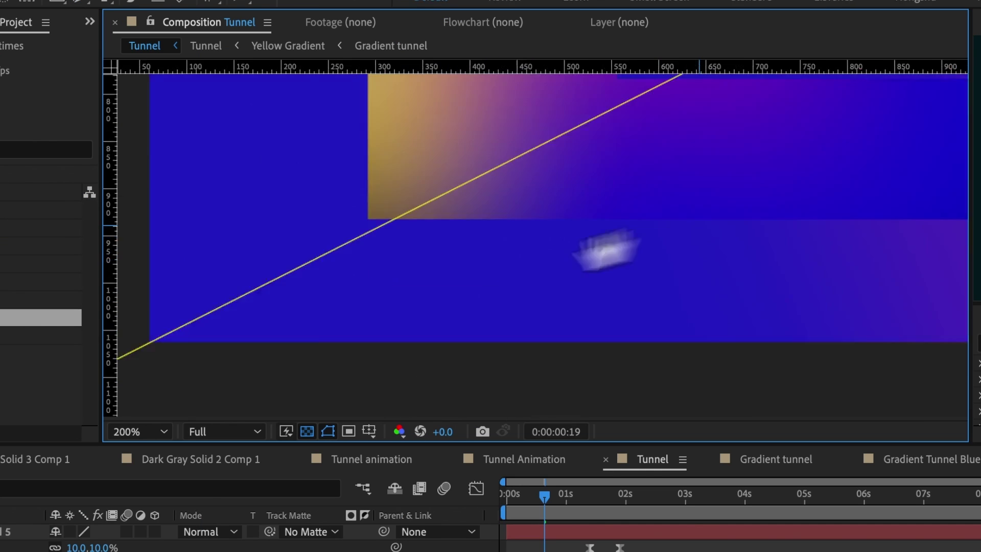
left_click_drag(869, 217, 289, 286)
left_click_drag(664, 274, 344, 285)
left_click_drag(719, 278, 312, 230)
key("space")
left_click_drag(608, 283, 566, 160)
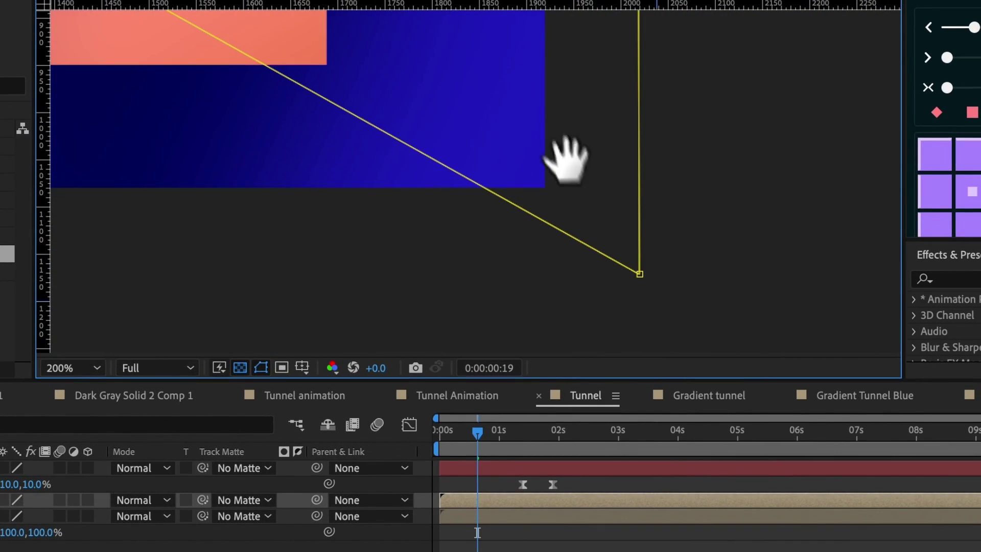
left_click_drag(640, 274, 649, 237)
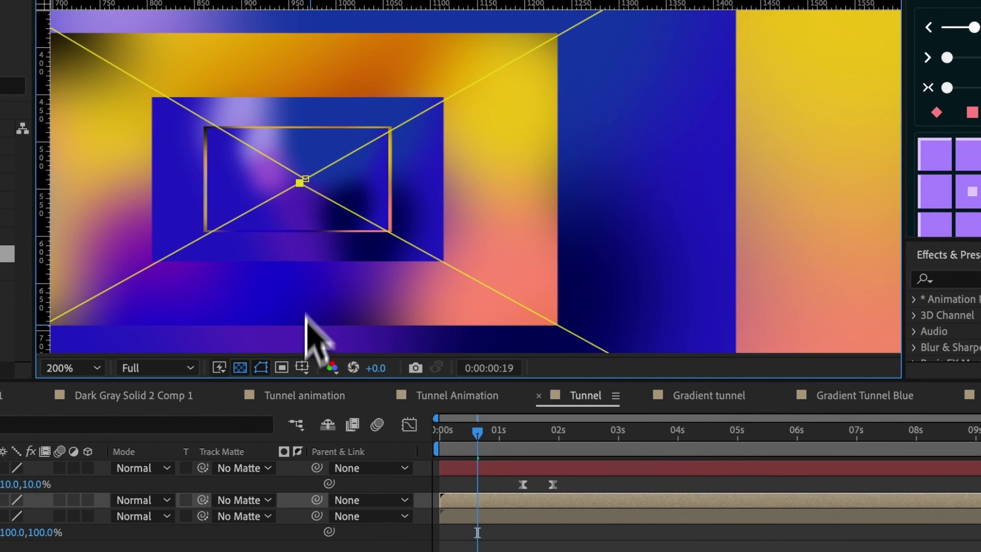
Display the title/action safe guides and move the mask's inner point onto the composition center.
left_click(302, 367)
left_click(330, 386)
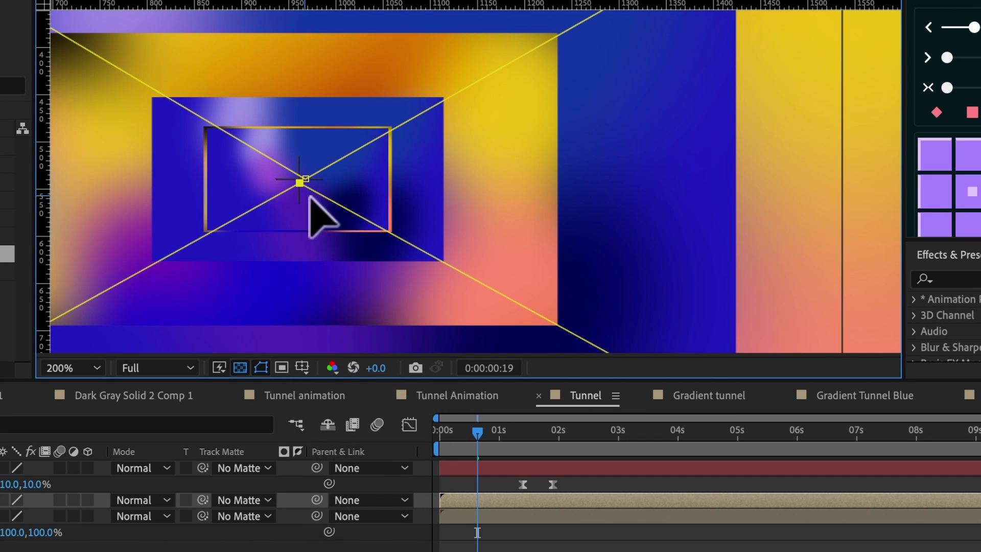
left_click_drag(306, 179, 302, 181)
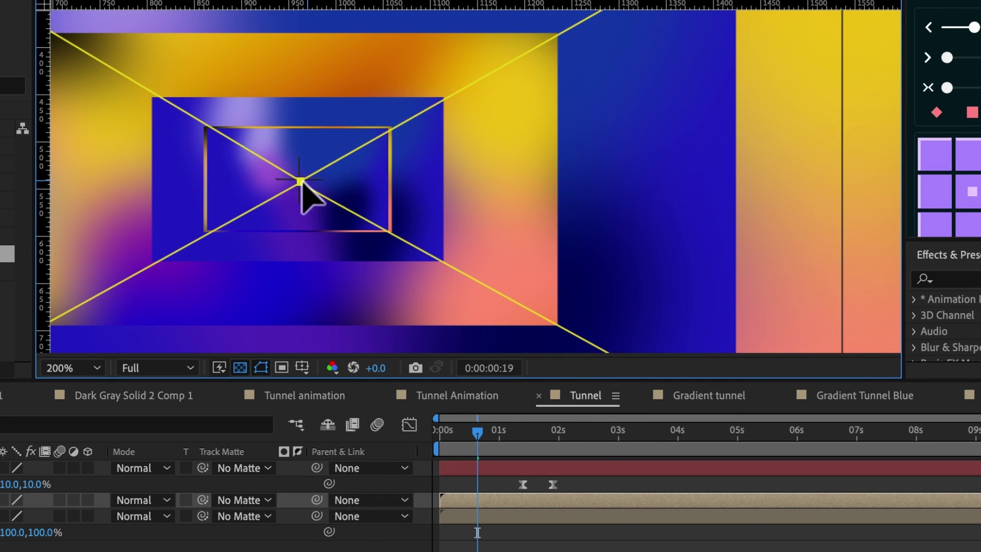
Move the mask's upper-left point so its diagonal edge runs through the frame corner.
left_click_drag(817, 33, 598, 153)
left_click_drag(856, 61, 664, 314)
left_click_drag(784, 138, 638, 247)
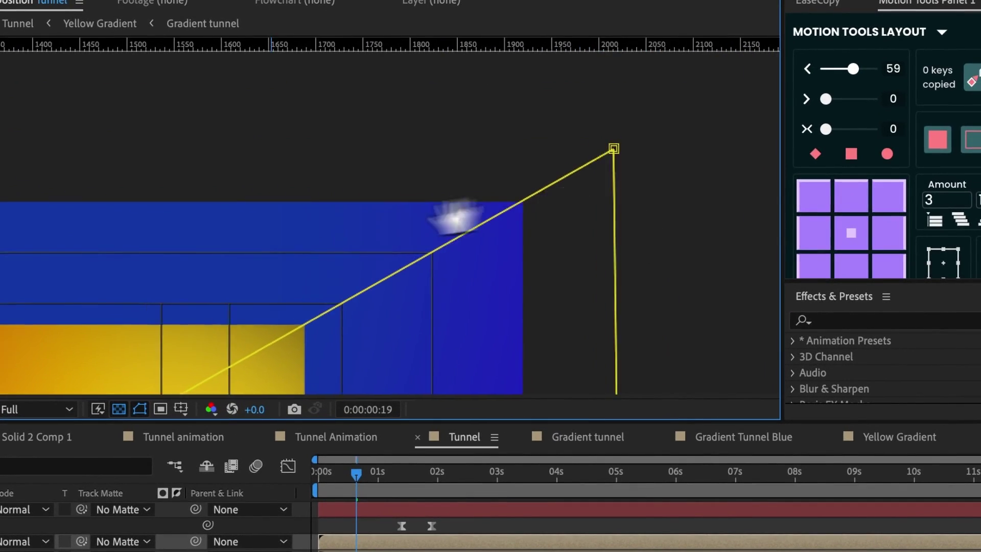
left_click_drag(153, 240, 664, 220)
left_click_drag(80, 267, 596, 248)
left_click_drag(240, 216, 684, 203)
left_click(127, 101)
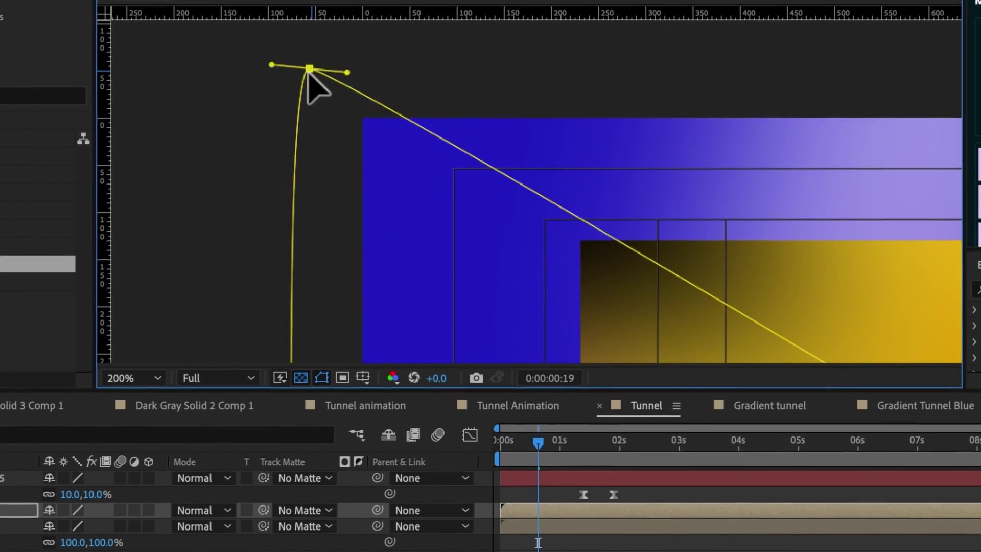
left_click_drag(308, 71, 294, 85)
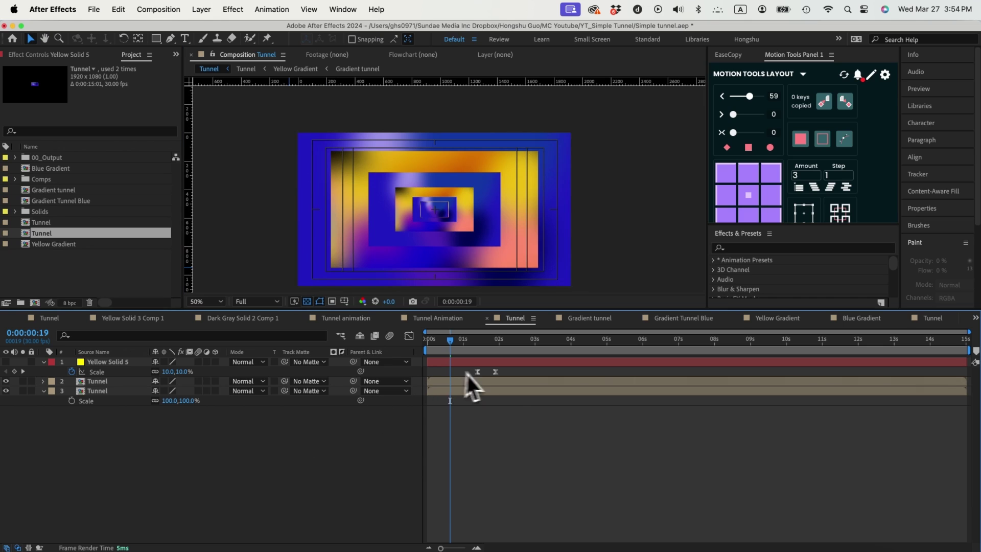
Shift the masked Tunnel layer three frames earlier in time and return to the first frame.
left_click_drag(450, 339, 414, 346)
left_click(439, 384)
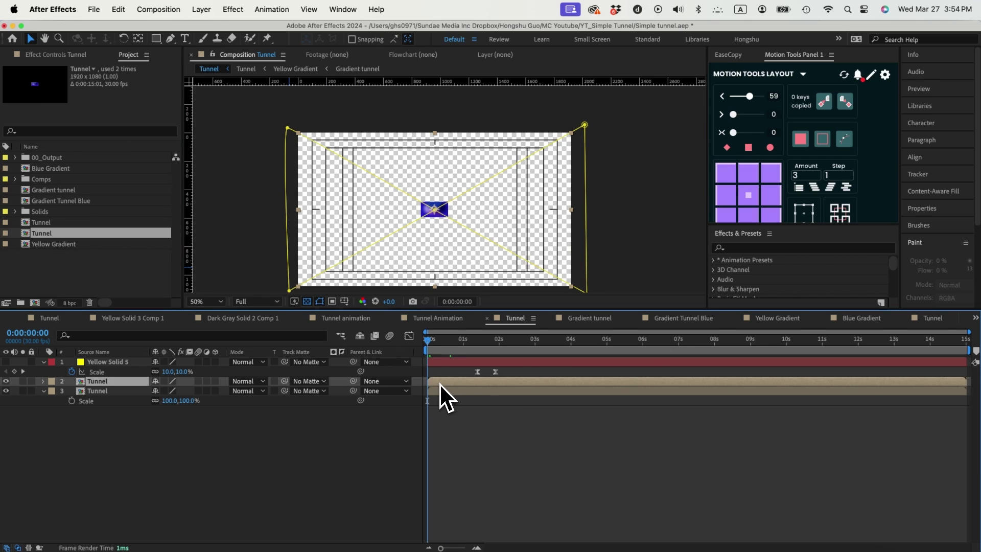
key("super+Right")
key("super+Right")
key("super+Right")
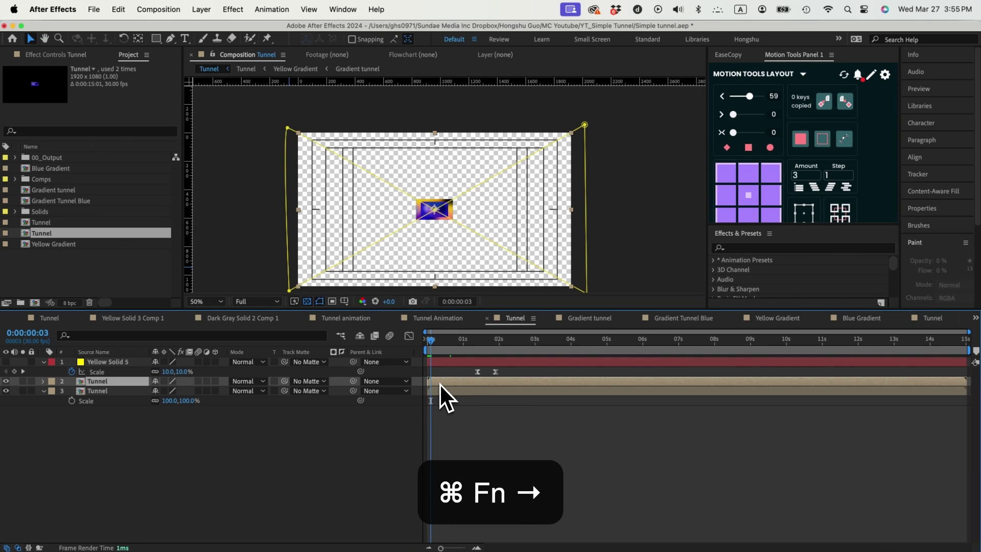
key("alt+bracketleft")
key("Home")
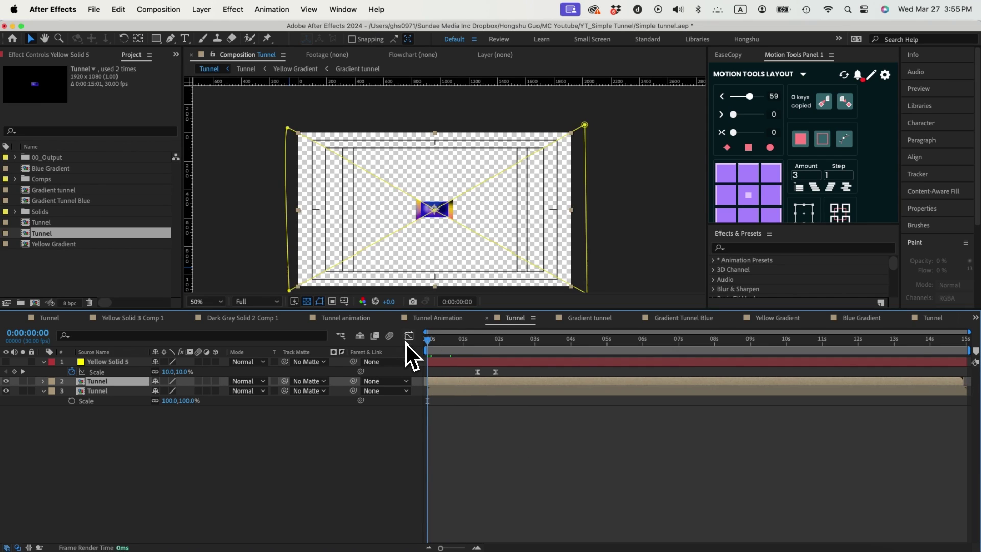
Preview the tunnel animation with the offset side walls.
left_click(328, 479)
key("space")
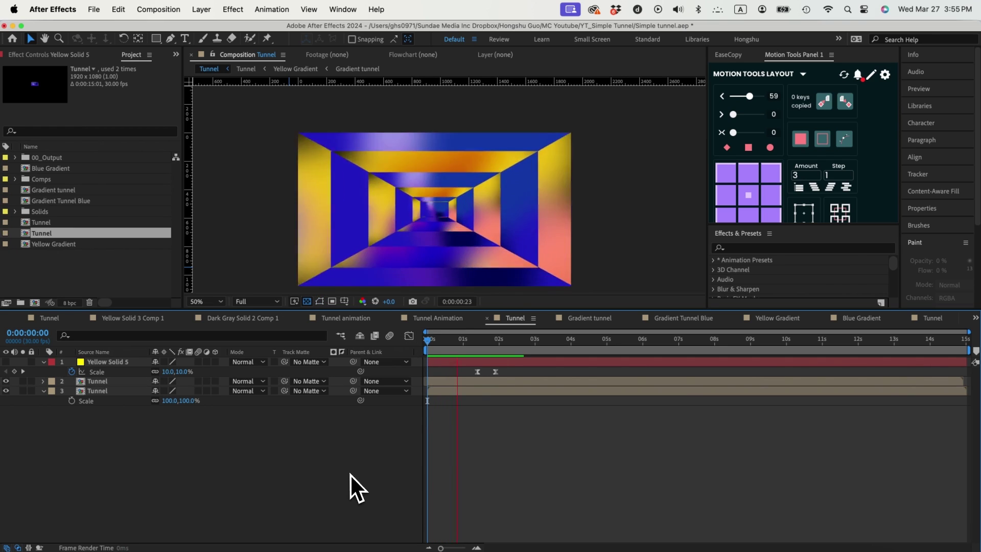
key("space")
key("space")
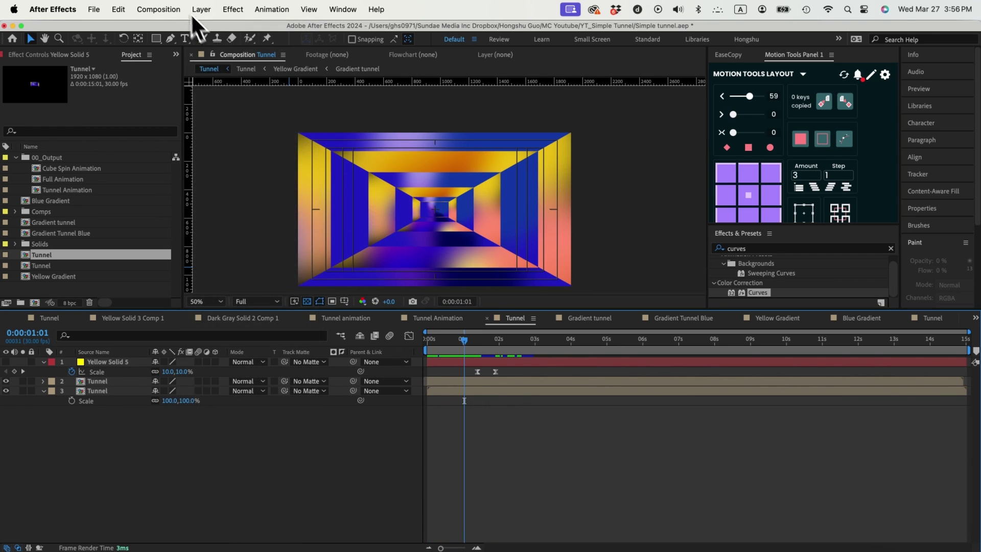
Add an adjustment layer to the Tunnel composition and name it "Bulge".
left_click(201, 10)
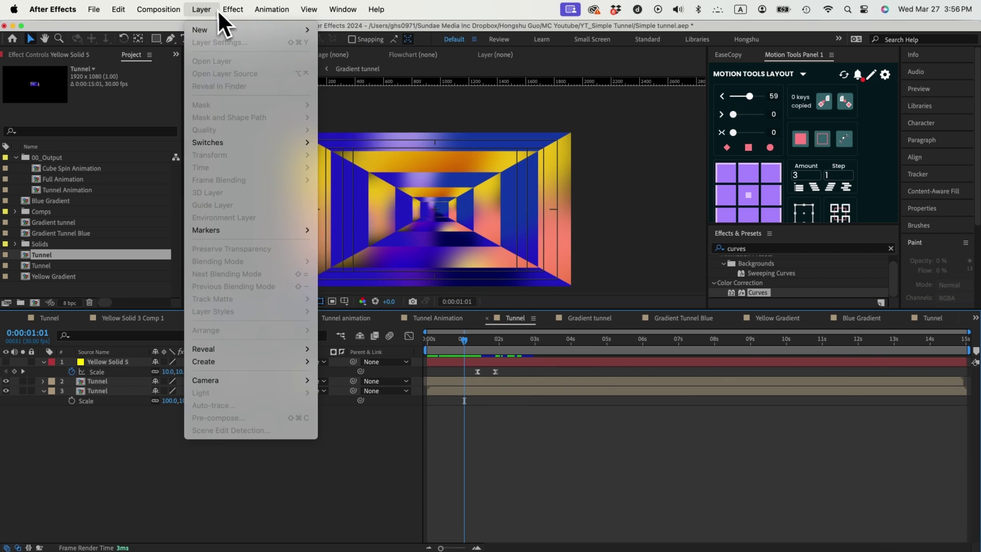
mouse_move(215, 28)
left_click(332, 103)
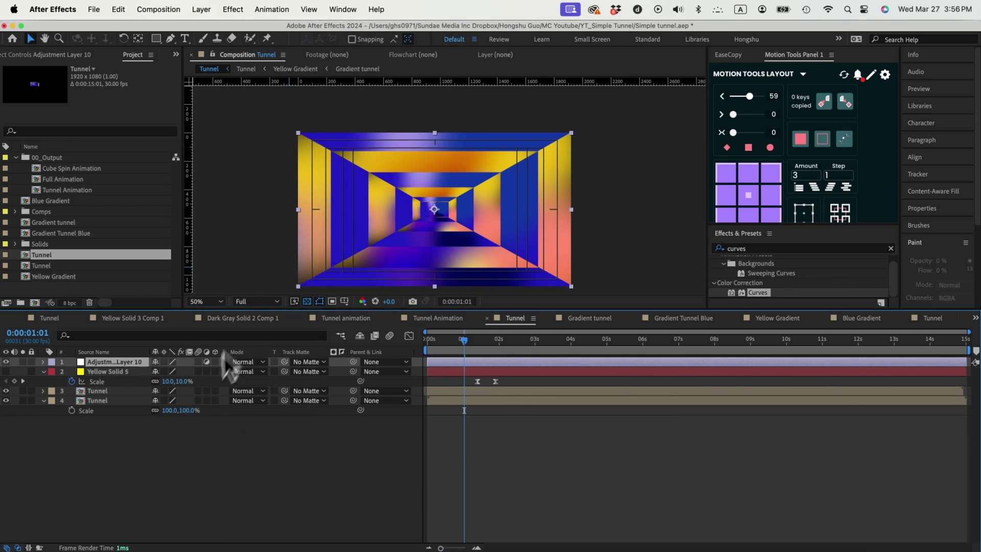
type("Bulge")
key("Return")
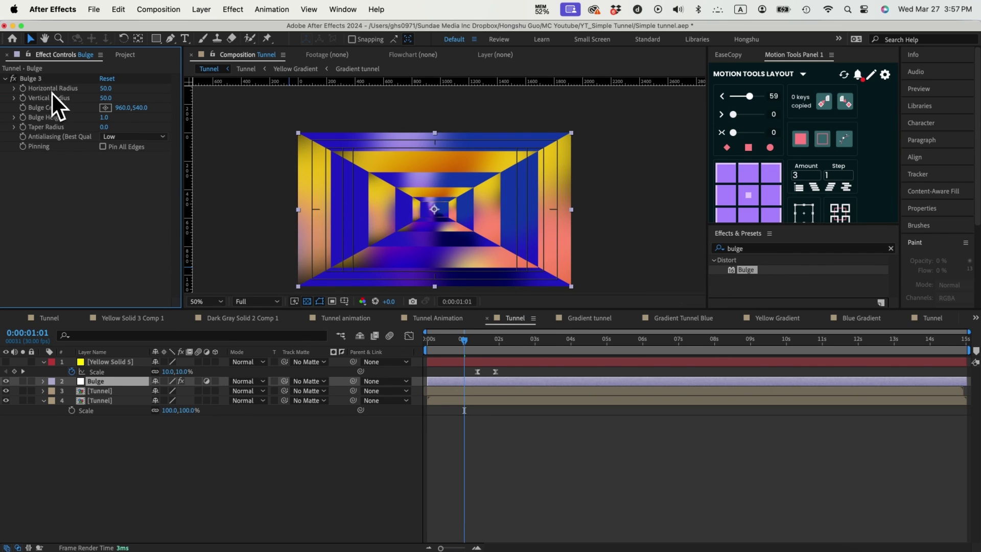
Set the Bulge effect's Horizontal Radius to 1303 and Vertical Radius to 968, switching the effect off and on to compare.
left_click_drag(109, 93, 450, 116)
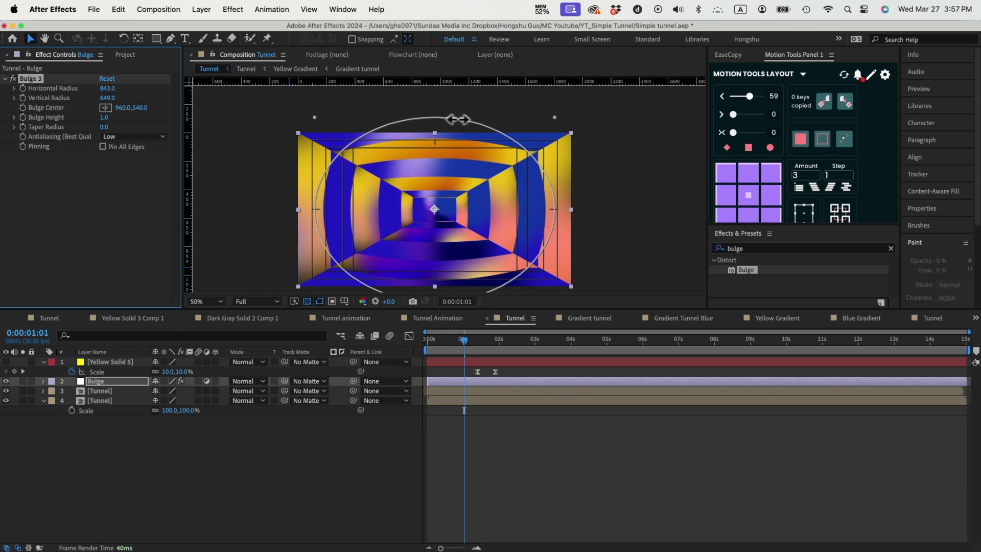
mouse_move(106, 97)
left_mouse_down()
mouse_move(192, 97)
mouse_move(114, 88)
left_mouse_up()
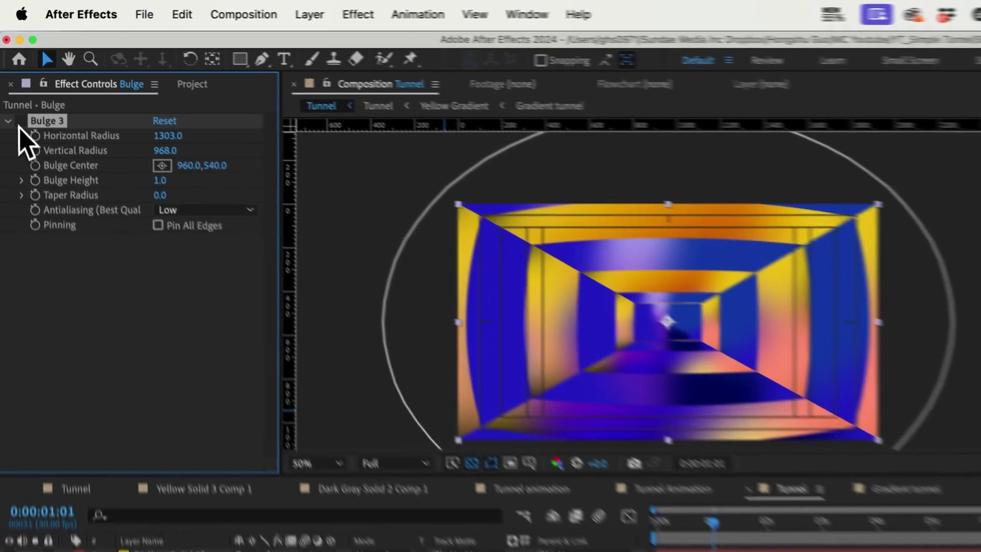
left_click(13, 78)
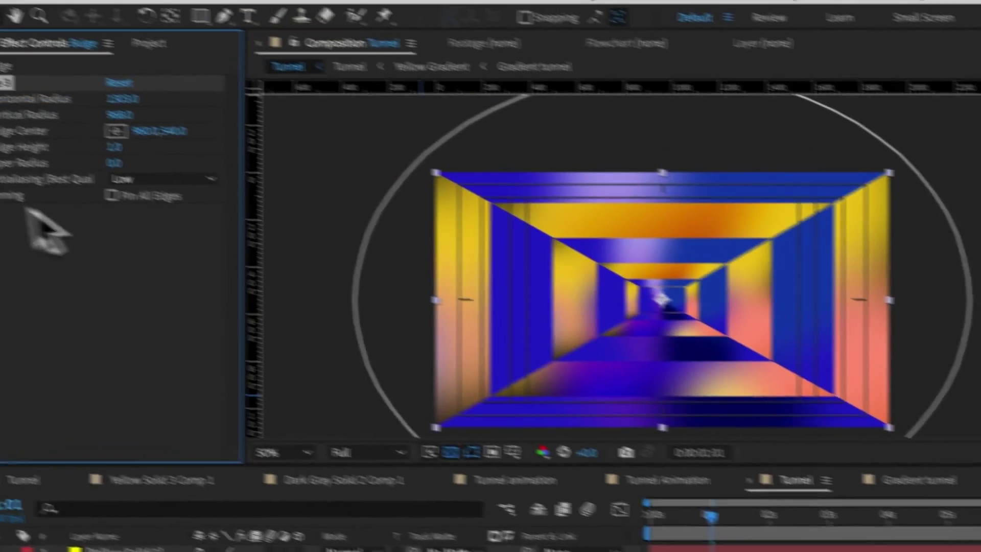
left_click(22, 100)
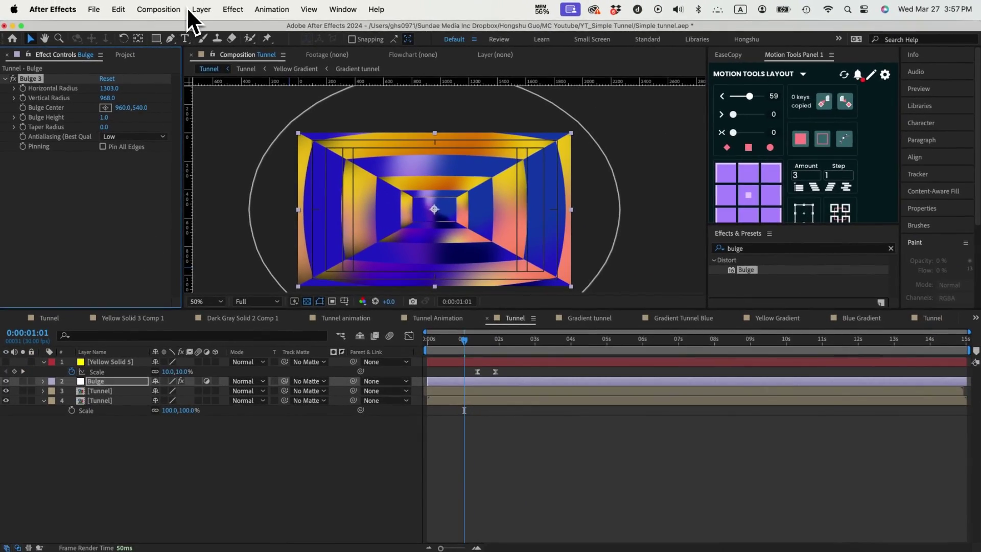
Add a new adjustment layer above the Bulge layer and name it "Color".
left_click(201, 9)
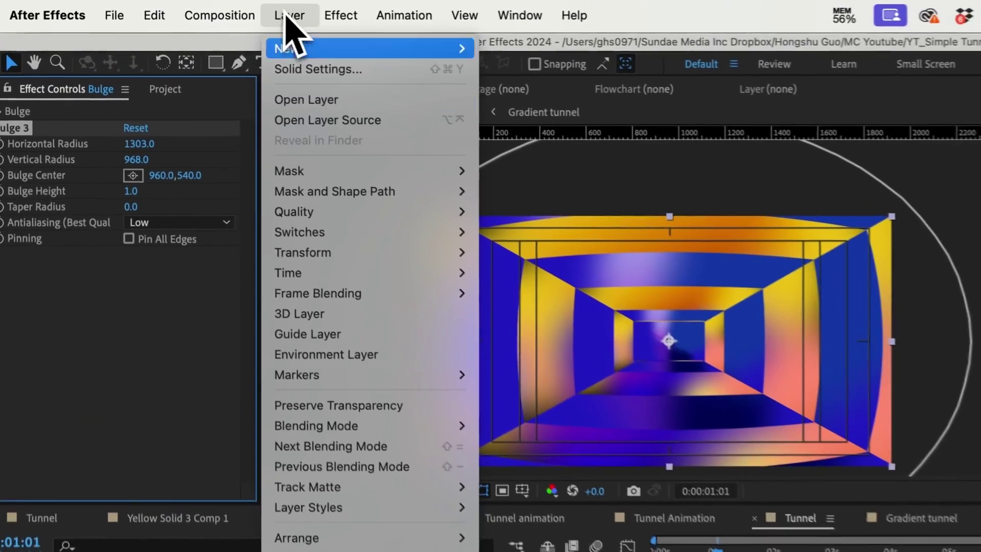
mouse_move(278, 37)
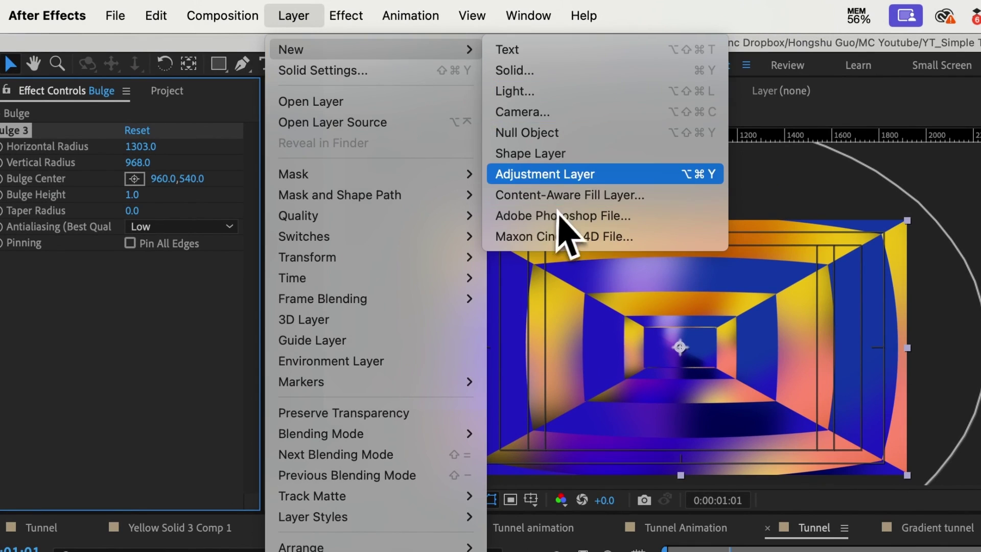
left_click(544, 174)
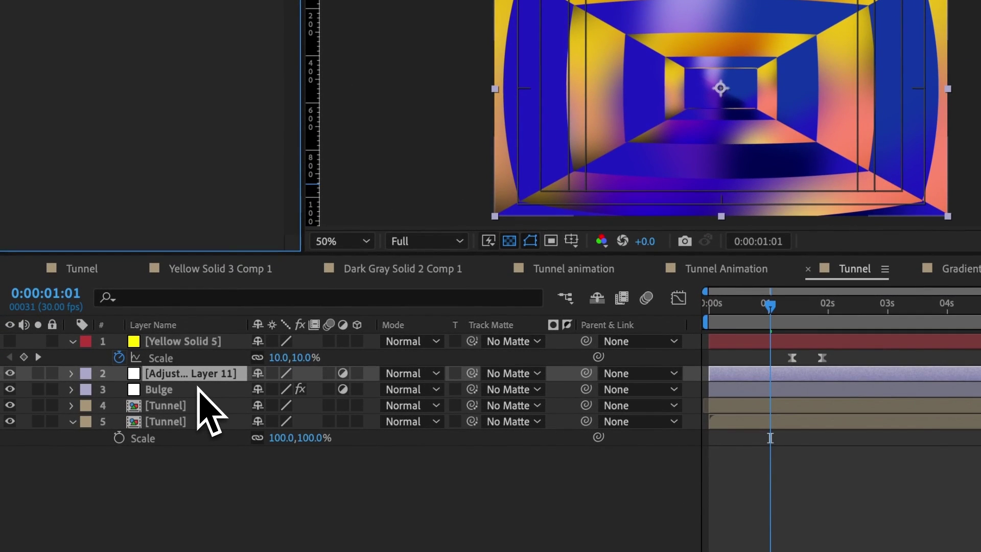
key("Return")
type("Color")
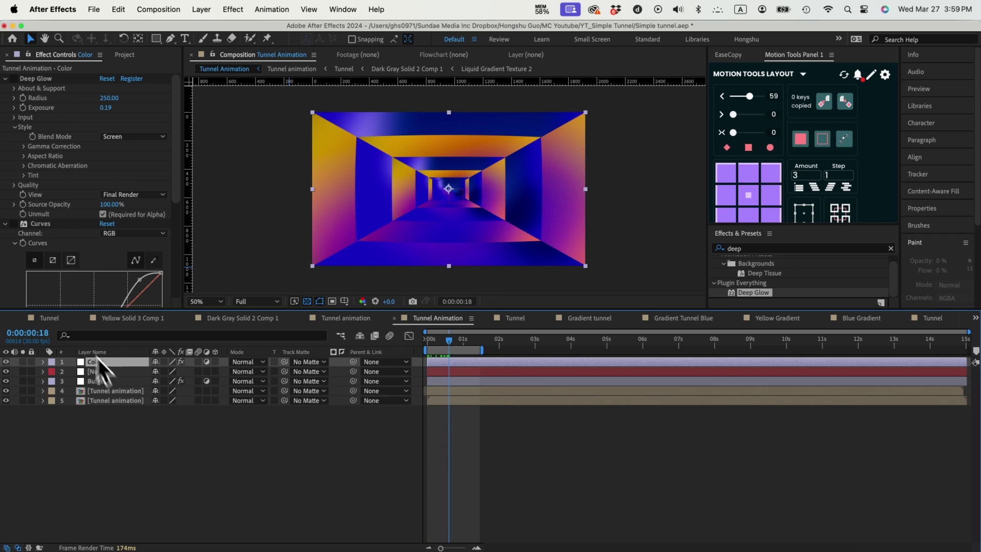
Enable the Deep Glow and Curves effects on the Color layer and fine-tune the lower point of the S-shaped RGB curve.
left_click(13, 80)
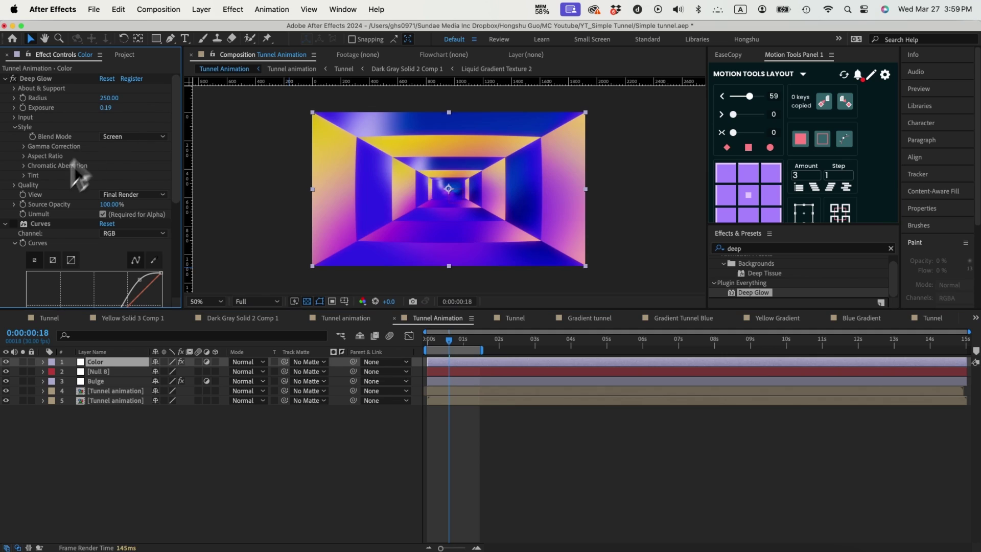
left_click(13, 223)
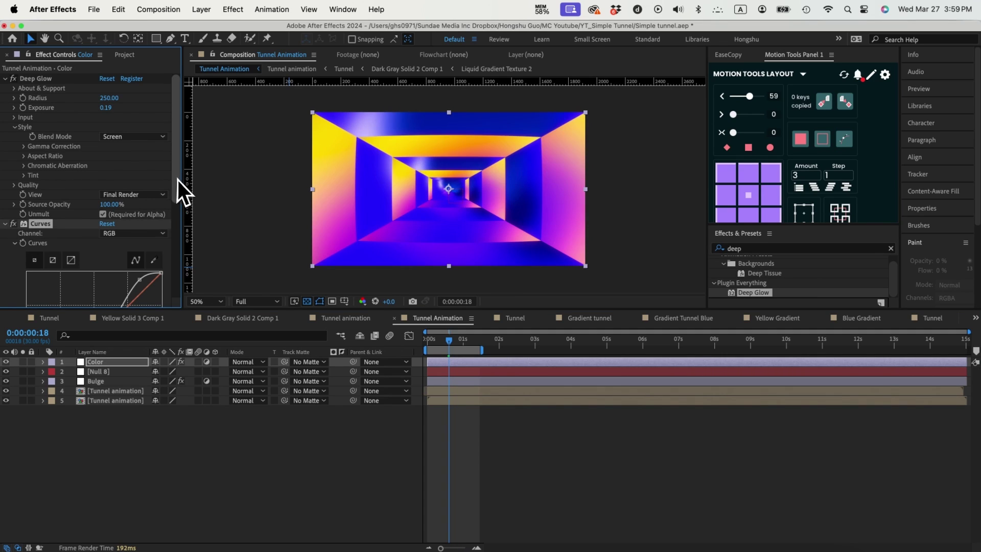
scroll(174, 204, "down", 5)
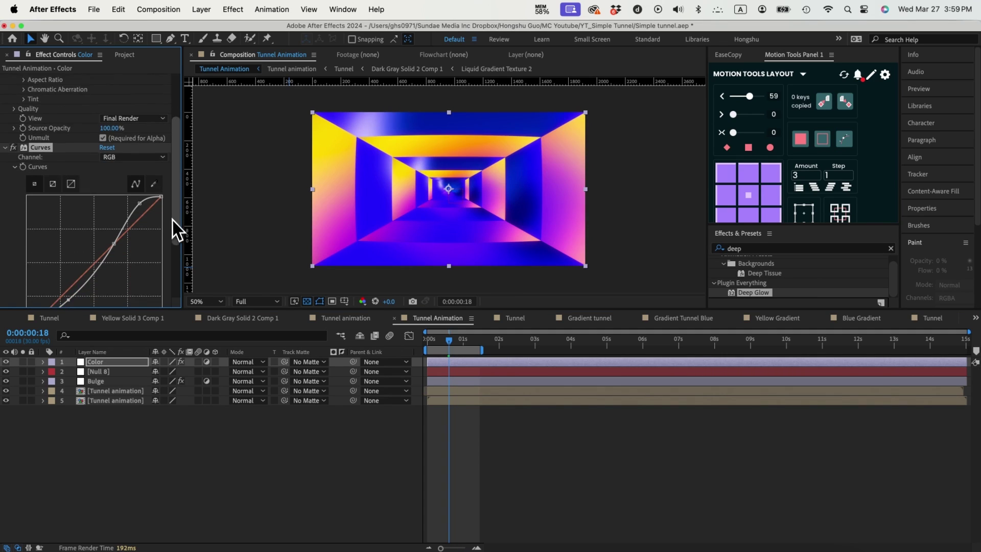
left_click(113, 236)
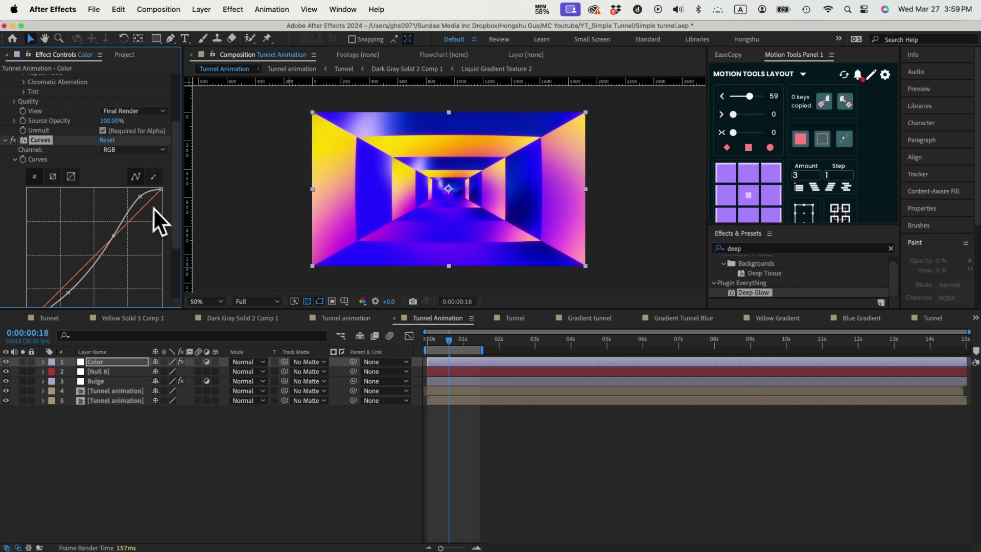
scroll(171, 204, "down", 2)
left_click_drag(73, 264, 65, 266)
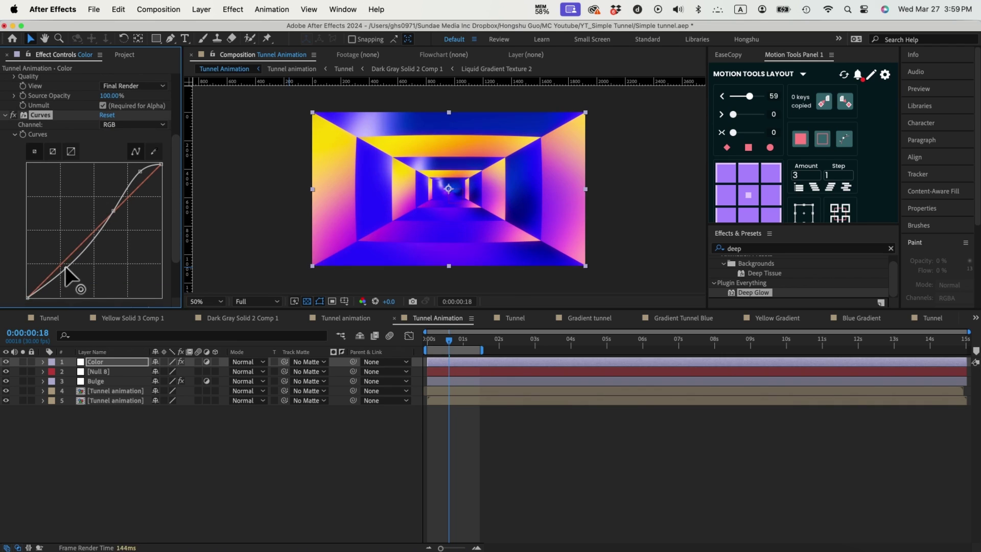
scroll(176, 253, "up", 4)
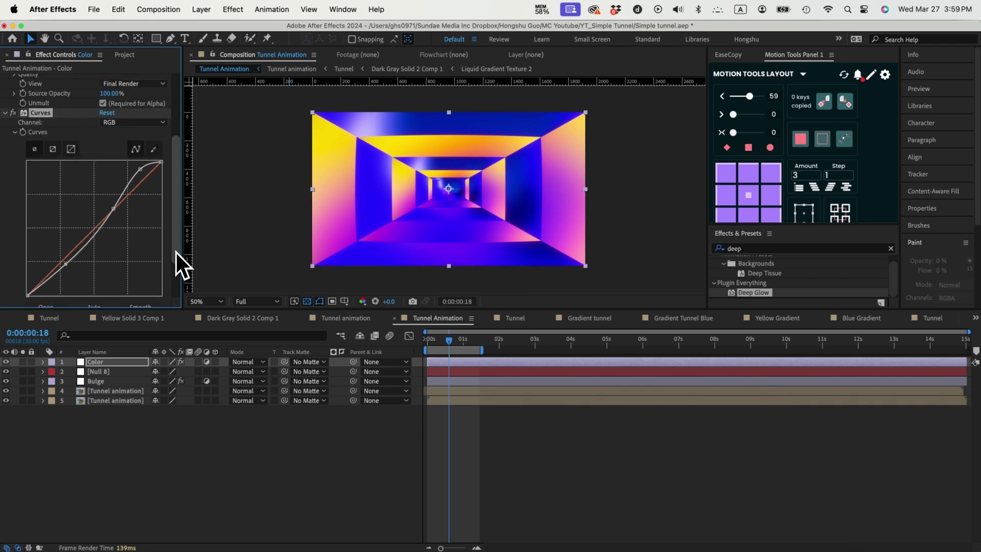
Toggle the Color layer's visibility to compare the tunnel with and without its effects, leaving the layer visible.
left_click(6, 363)
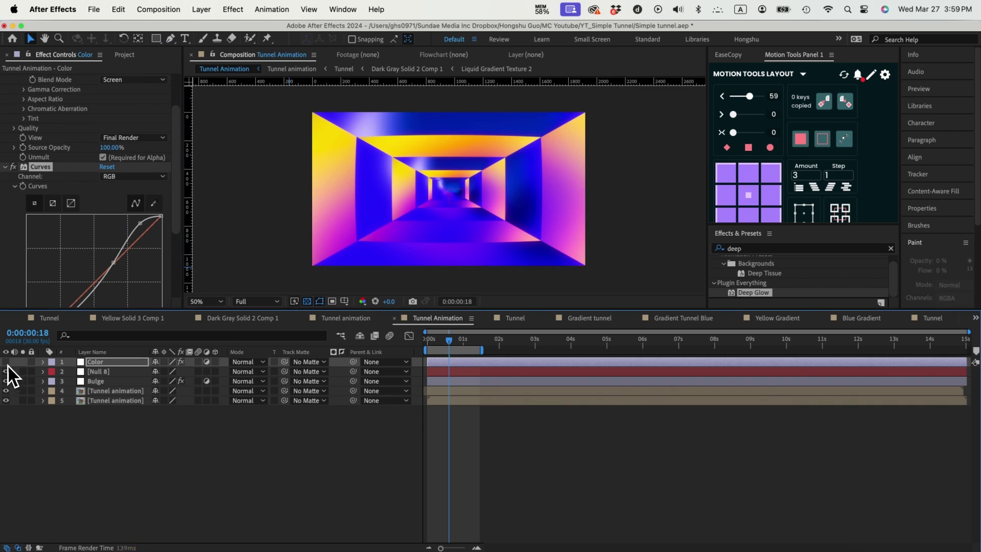
left_click(6, 362)
left_click(6, 362)
left_click(6, 362)
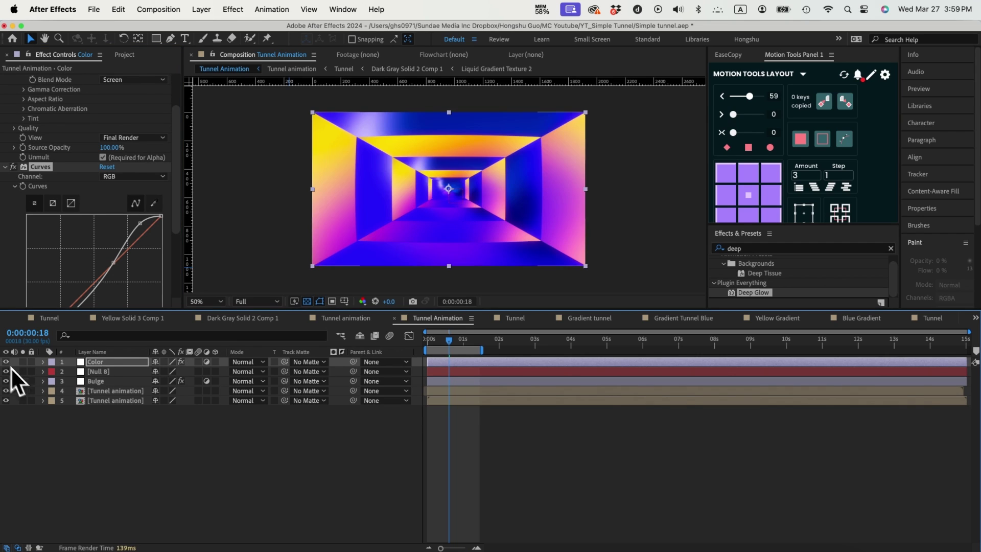
left_click(103, 371)
left_click(110, 361)
Preview the color-graded tunnel animation from the first frame.
left_click_drag(437, 342, 413, 342)
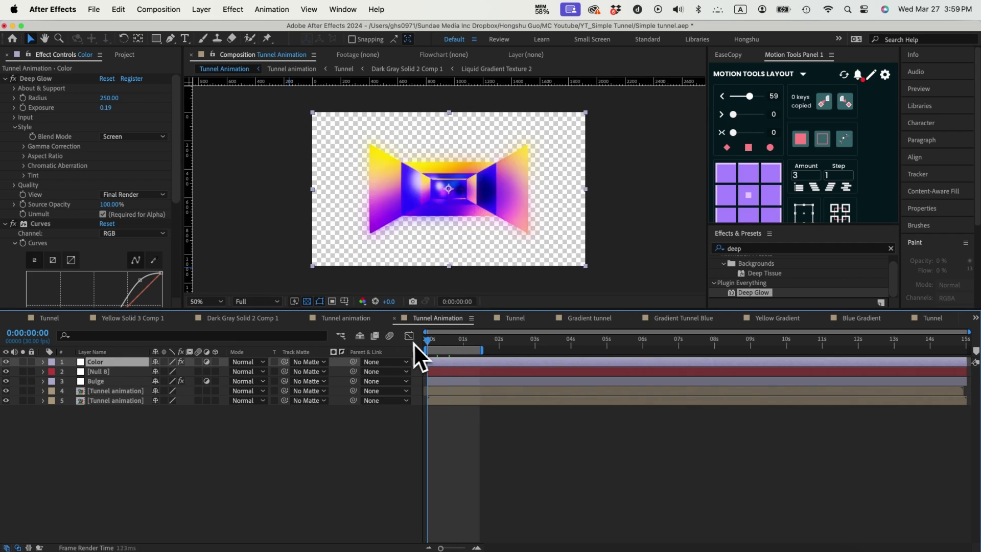
key("space")
key("space")
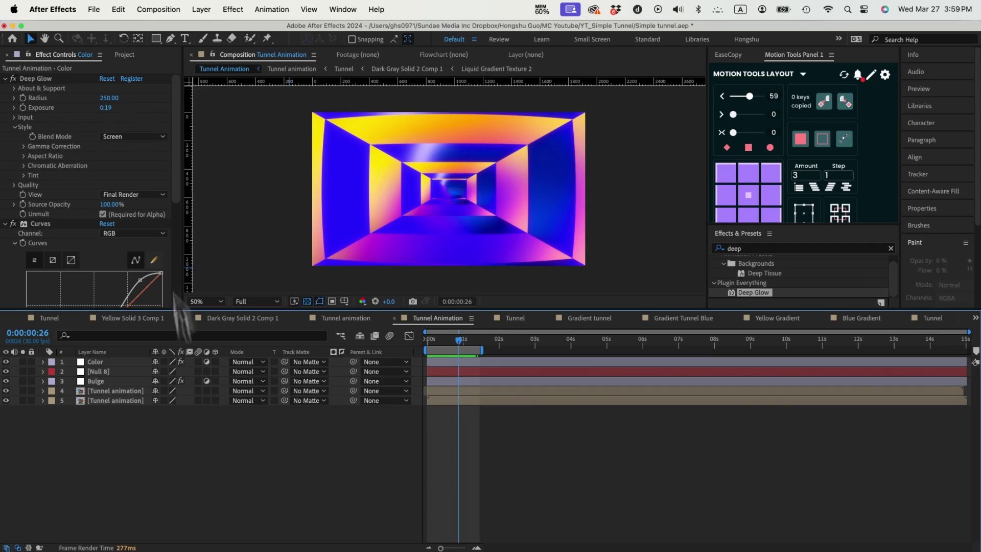
Add another adjustment layer at the top of the Tunnel Animation composition and name it "Lense Flare".
left_click(202, 10)
mouse_move(221, 32)
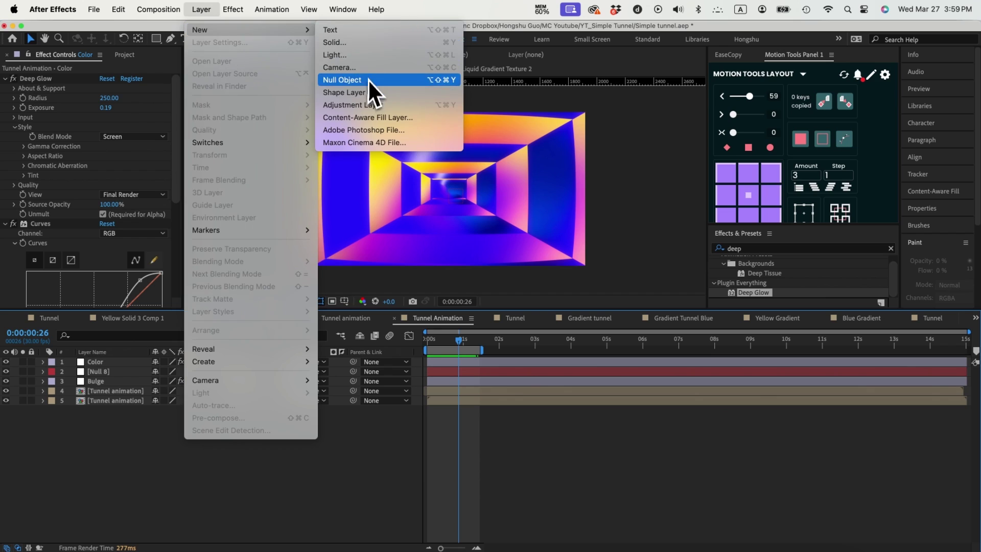
left_click(358, 105)
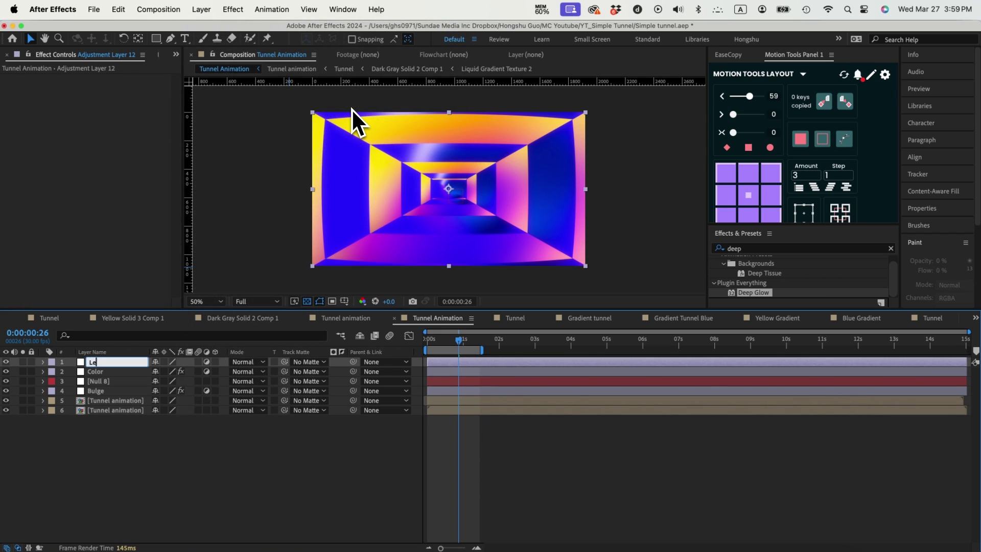
key("BackSpace")
key("BackSpace")
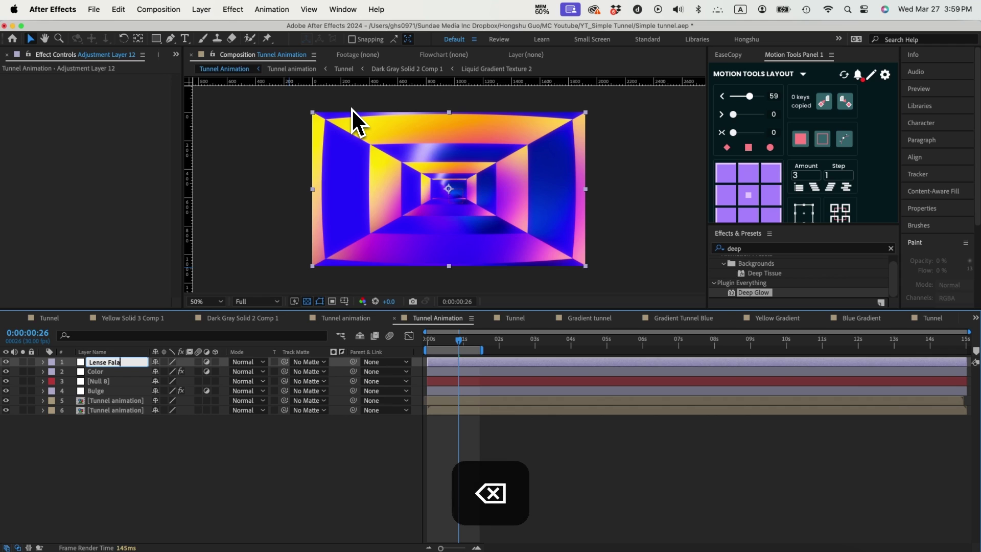
type("e")
key("Return")
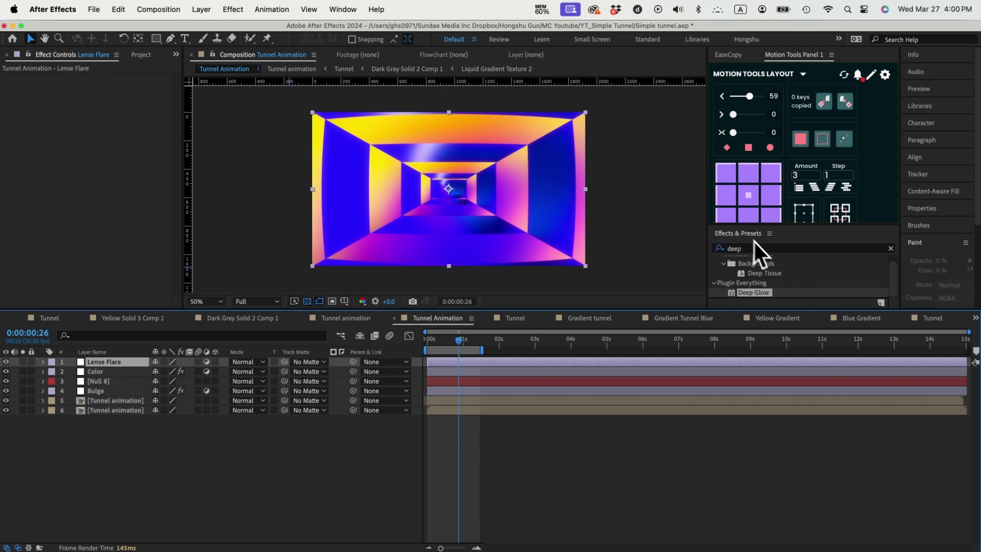
Find the Lens Flare effect and apply it to the Lense Flare adjustment layer.
left_click(754, 248)
type("ns")
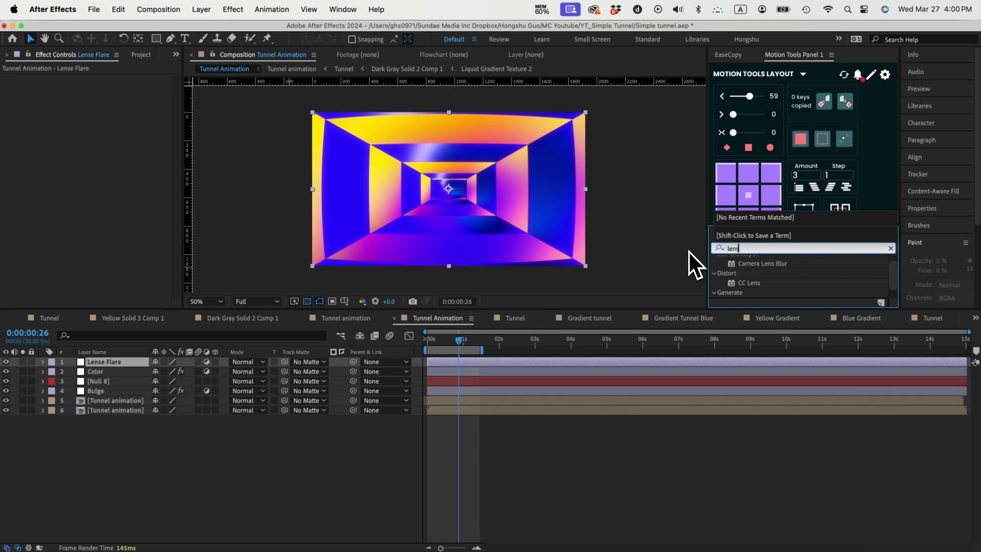
left_click_drag(752, 270, 414, 272)
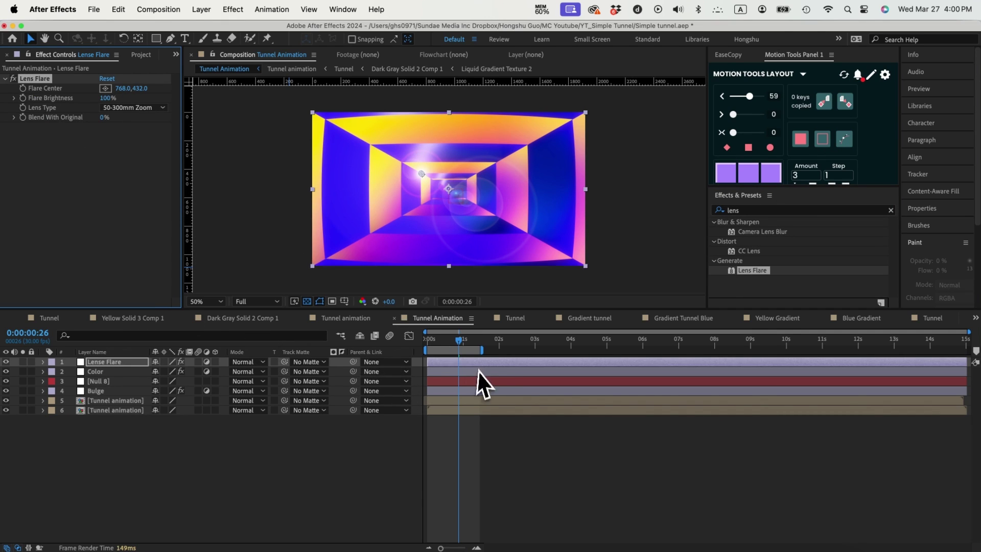
Keyframe the Flare Center from about -64, -8 on the first frame to about 1864, 1092 near 0:00:01:08.
key("Home")
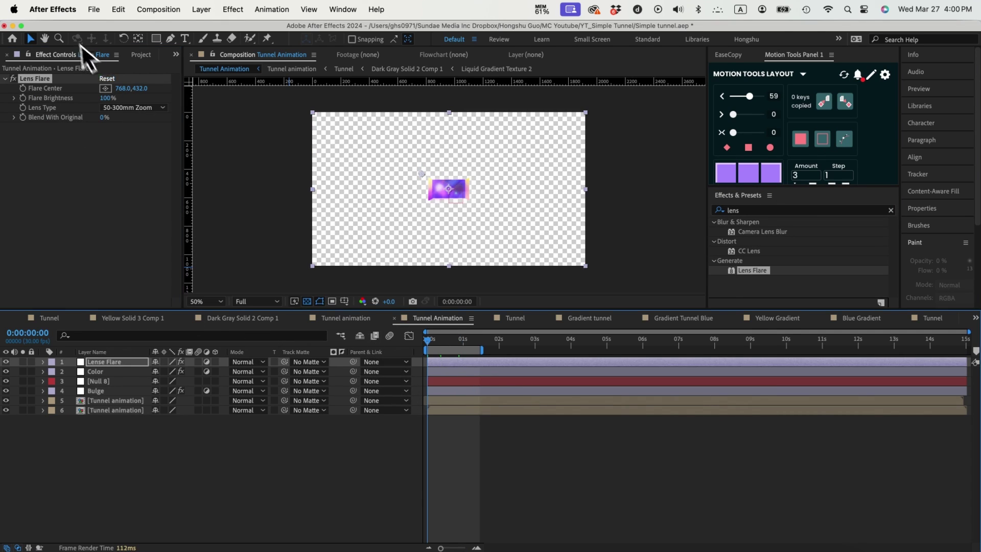
left_click(105, 88)
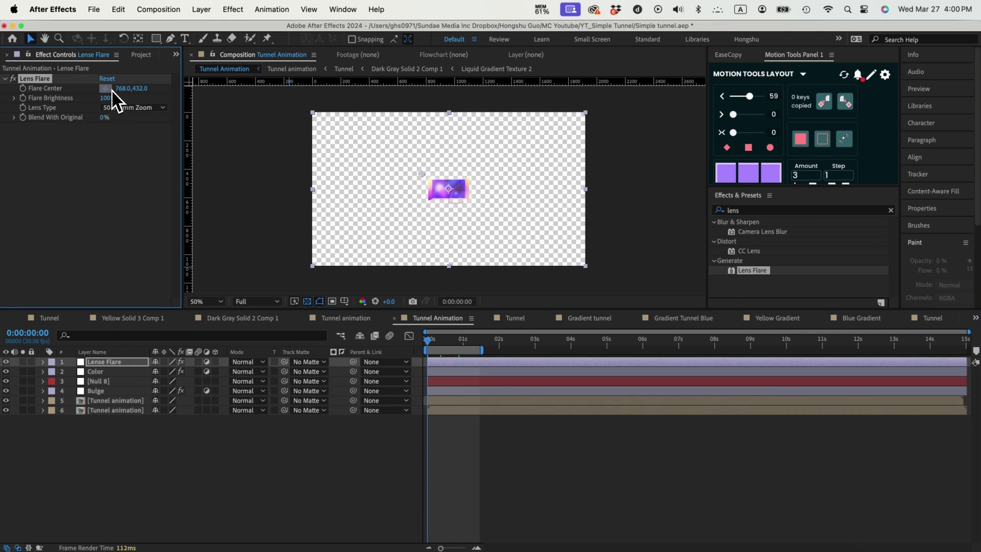
left_click(302, 114)
left_click(468, 340)
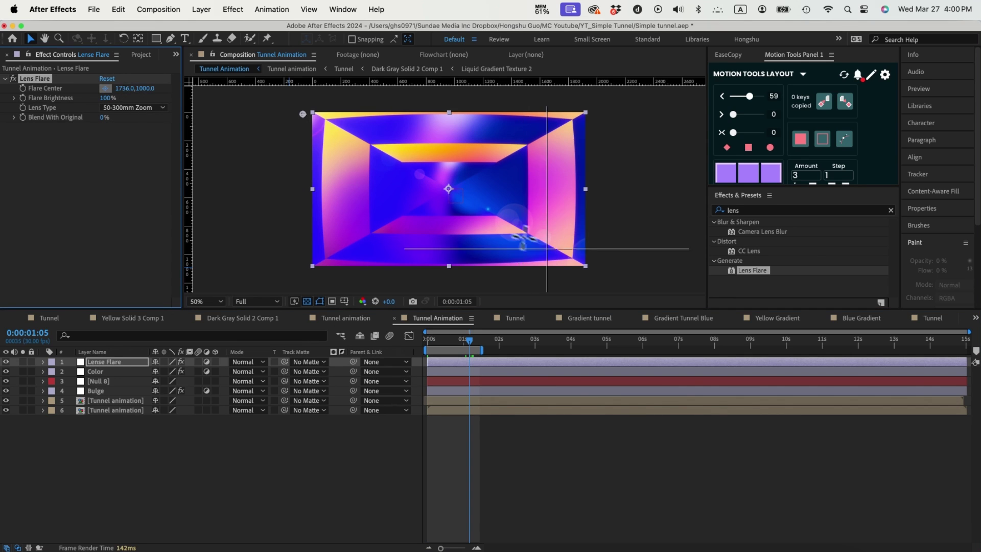
left_click(568, 265)
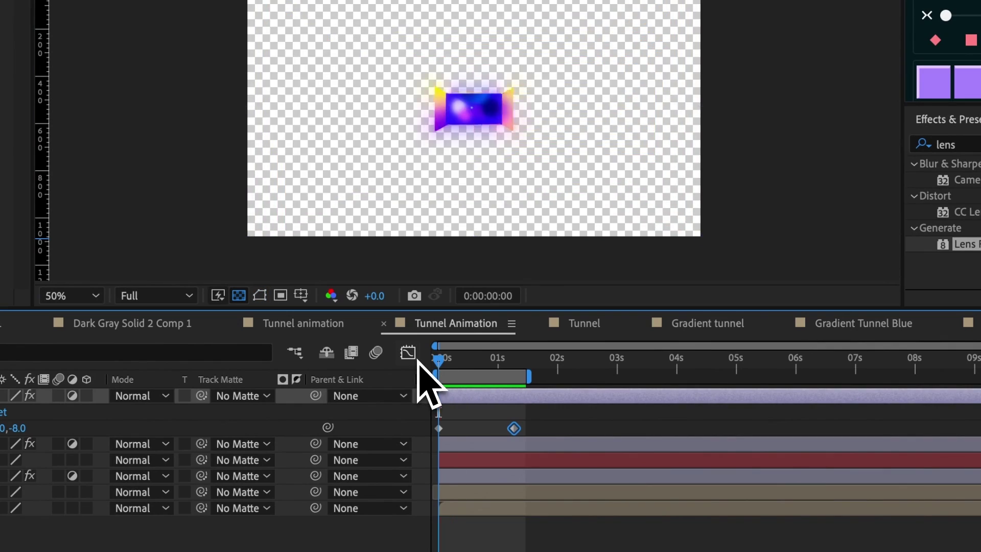
Move the Flare Center keyframes inward, to about 428, 216 on the first frame and 1496, 804 at 0:00:01:08.
key("space")
left_click_drag(438, 361, 515, 366)
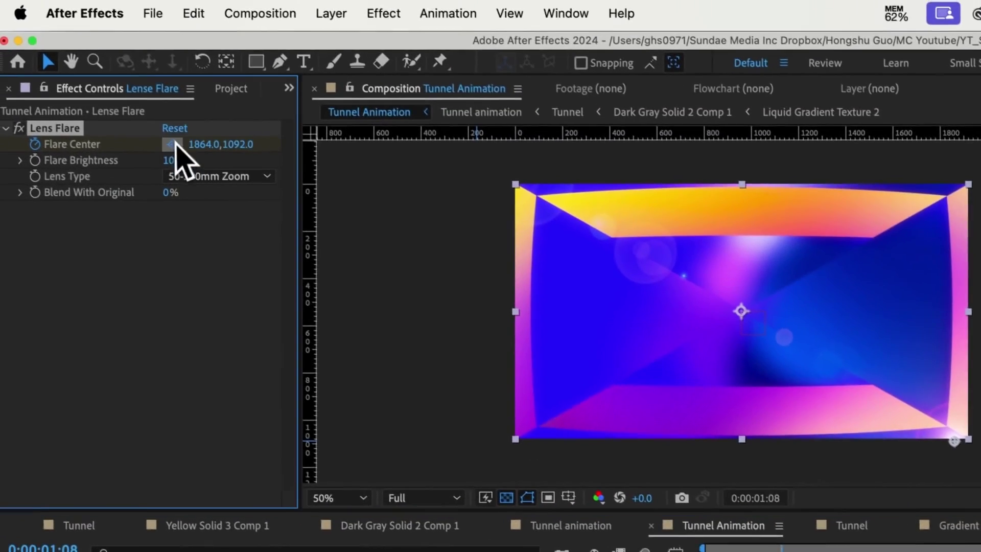
left_click(172, 144)
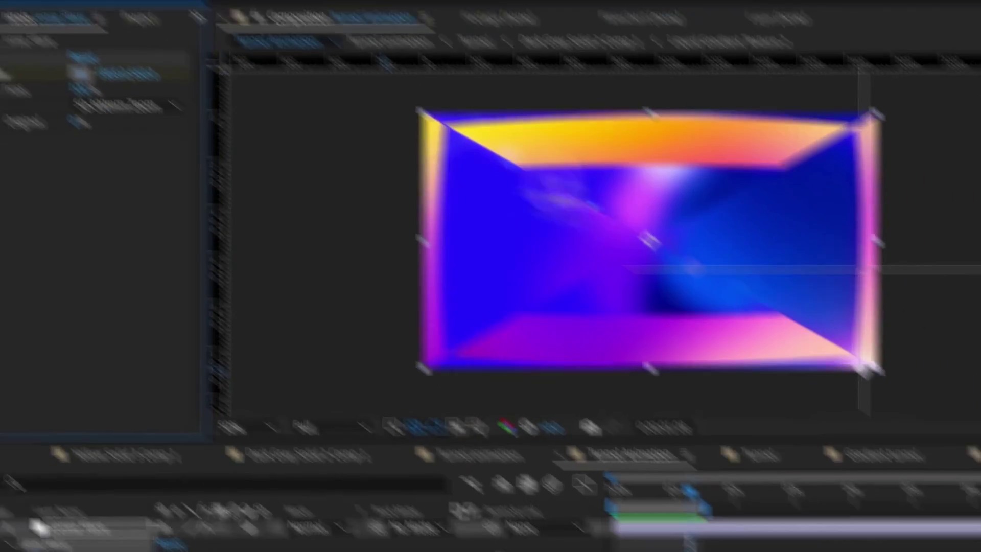
left_click(868, 373)
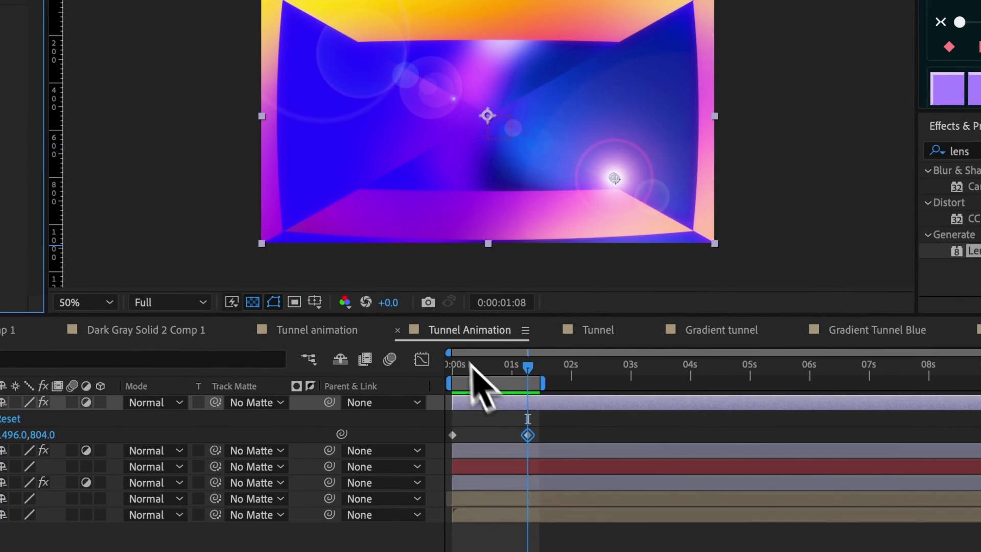
left_click(449, 367)
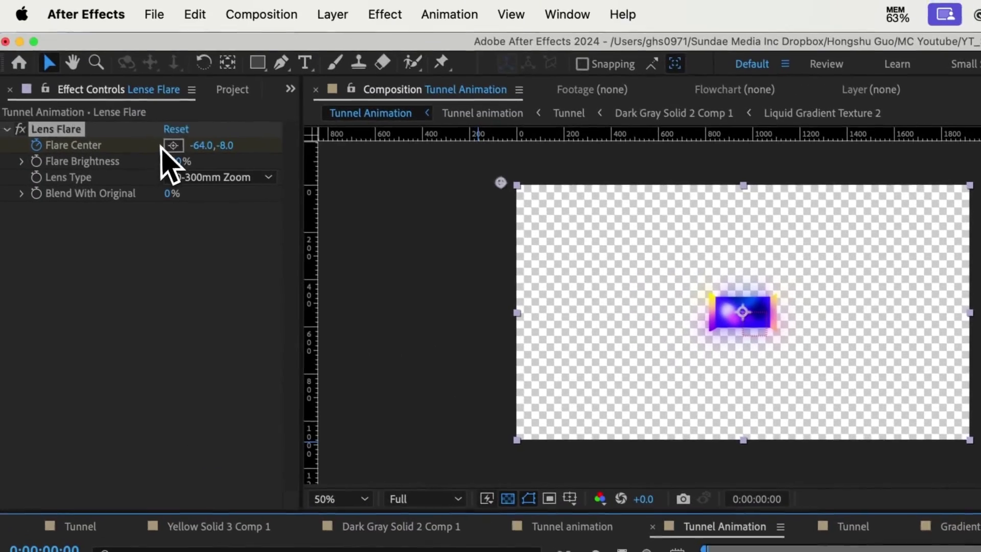
left_click(175, 147)
left_click(622, 236)
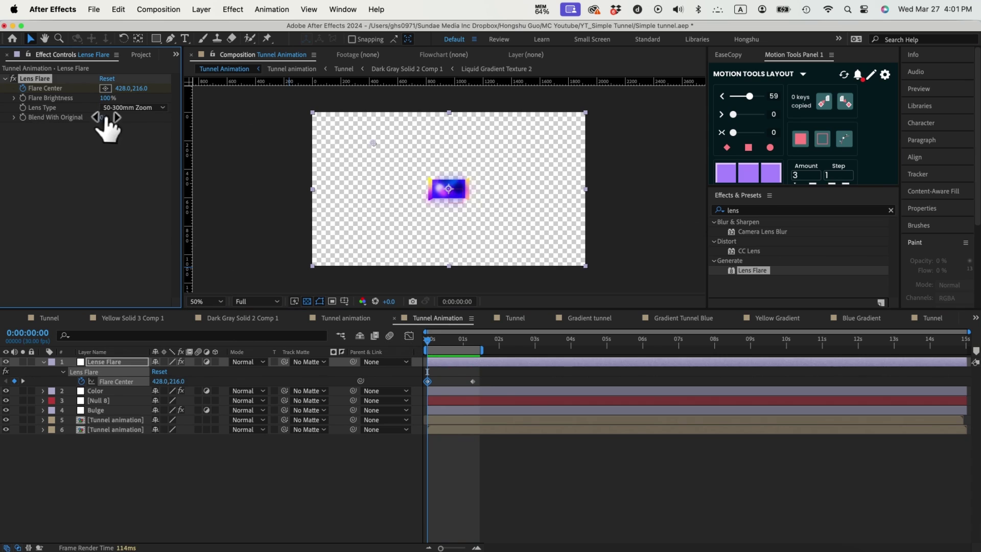
Set the Lens Flare's Blend With Original to 60%.
left_click(109, 118)
type("6")
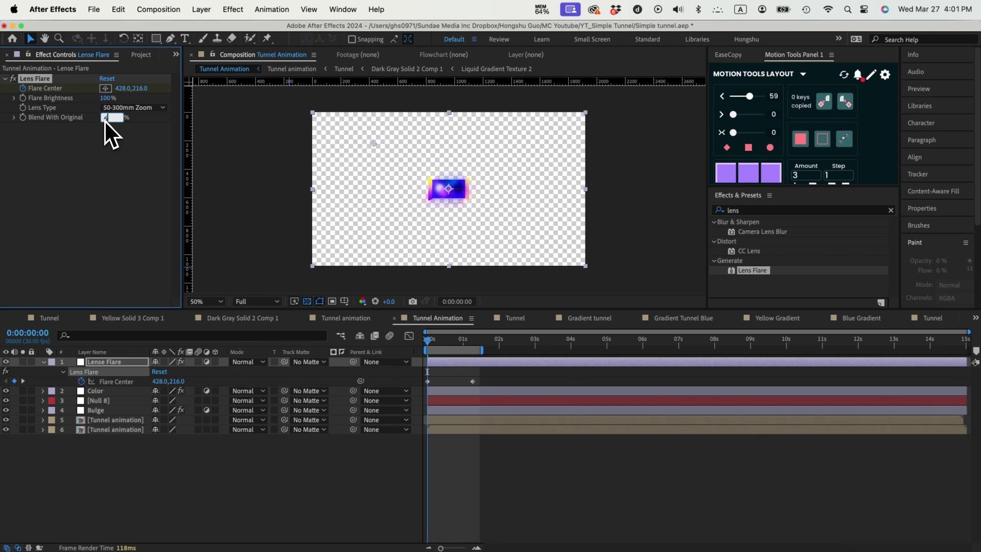
type("0")
key("Return")
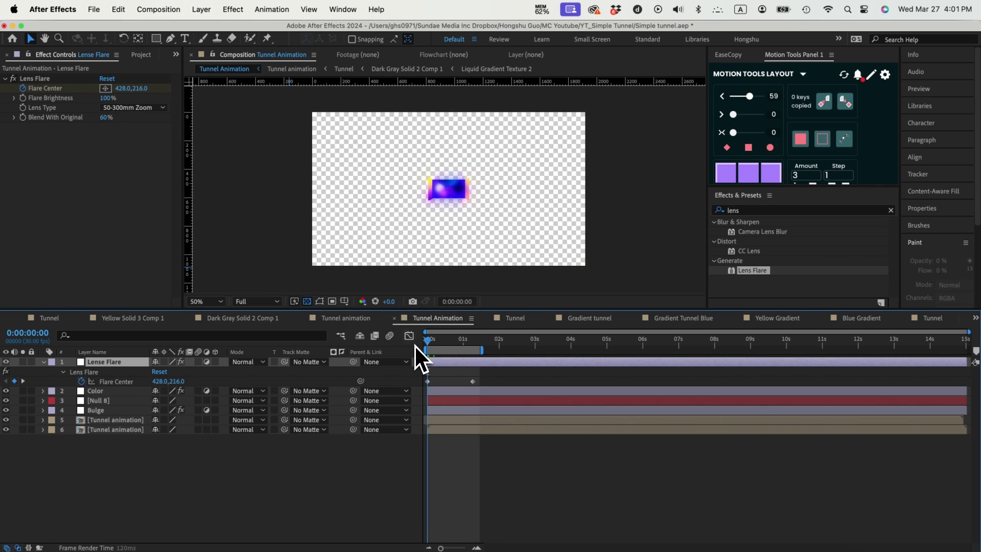
Preview the tunnel animation with the blended, moving lens flare.
key("space")
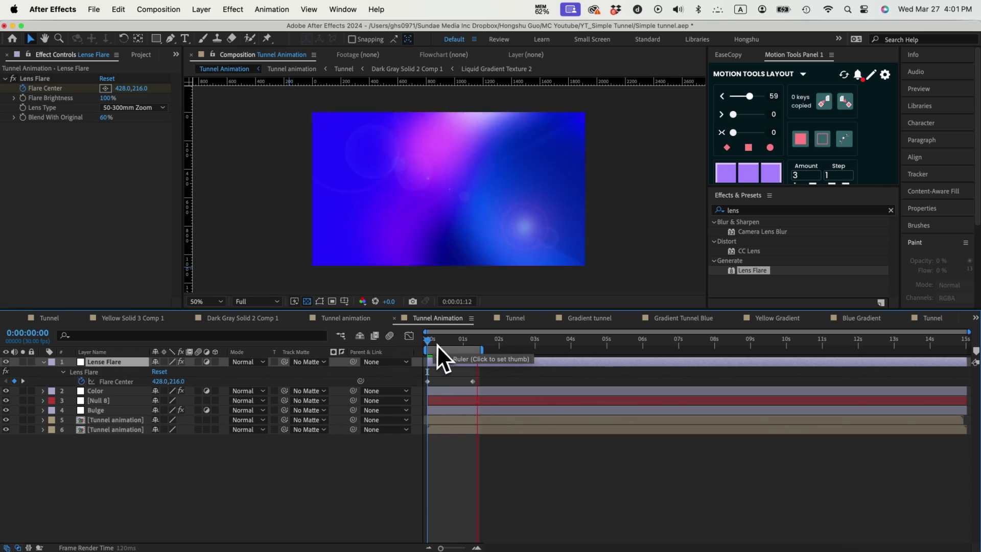
key("space")
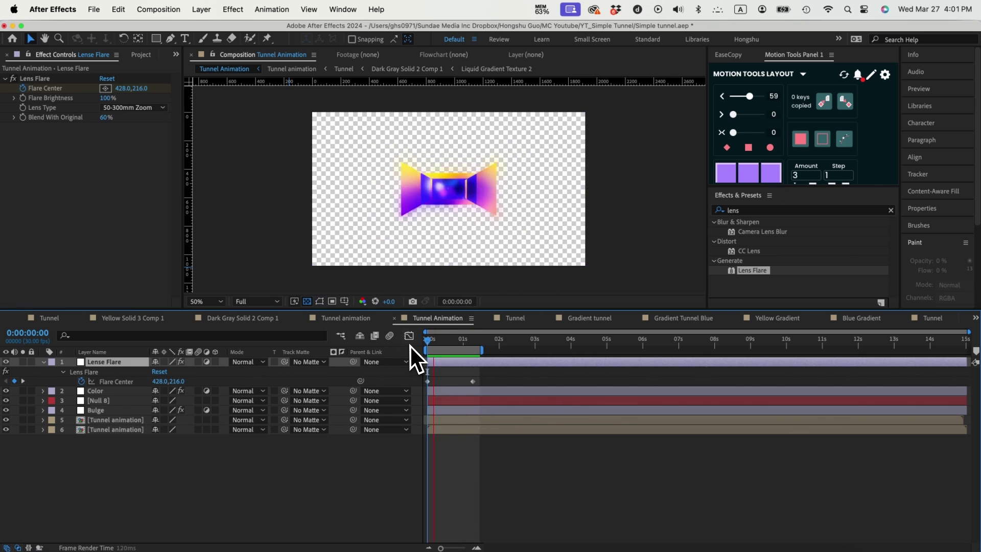
key("space")
Paste the copied cube, circle, null and adjustment layers above the Lense Flare layer.
left_click(216, 497)
left_click(96, 363)
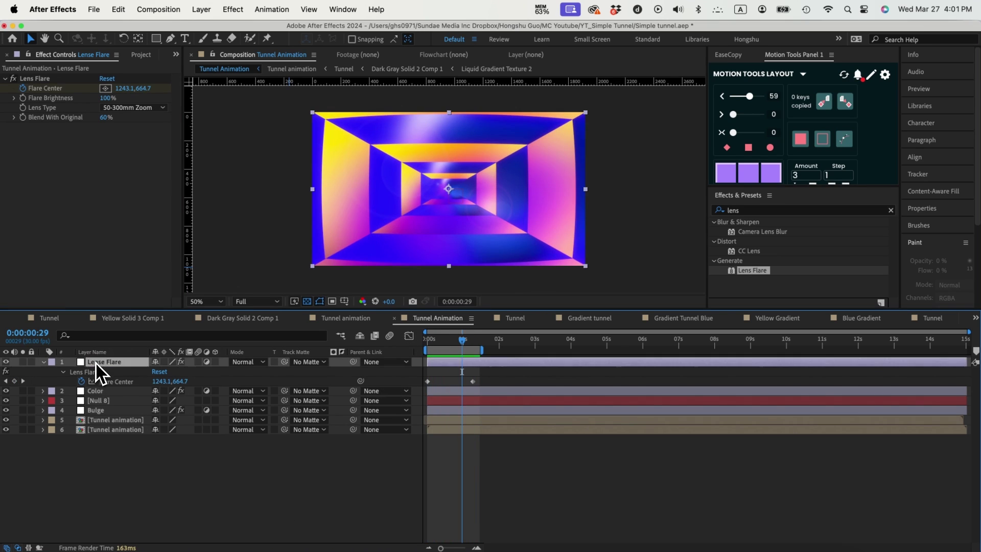
key("super+v")
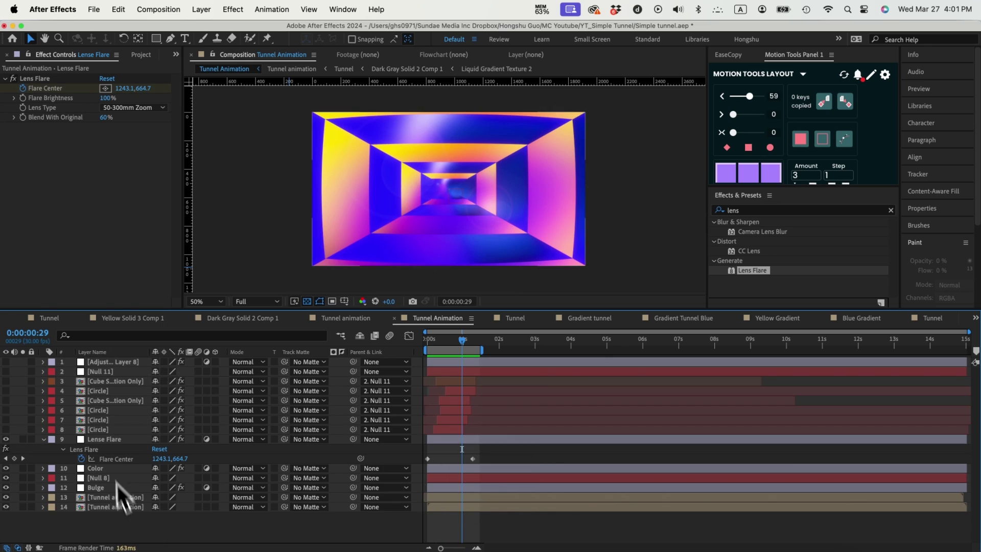
Turn on the visibility of the four circle and two cube layers above the Lense Flare layer.
left_click(101, 430)
left_click(99, 411, "shift")
left_click(7, 420)
left_click(74, 400)
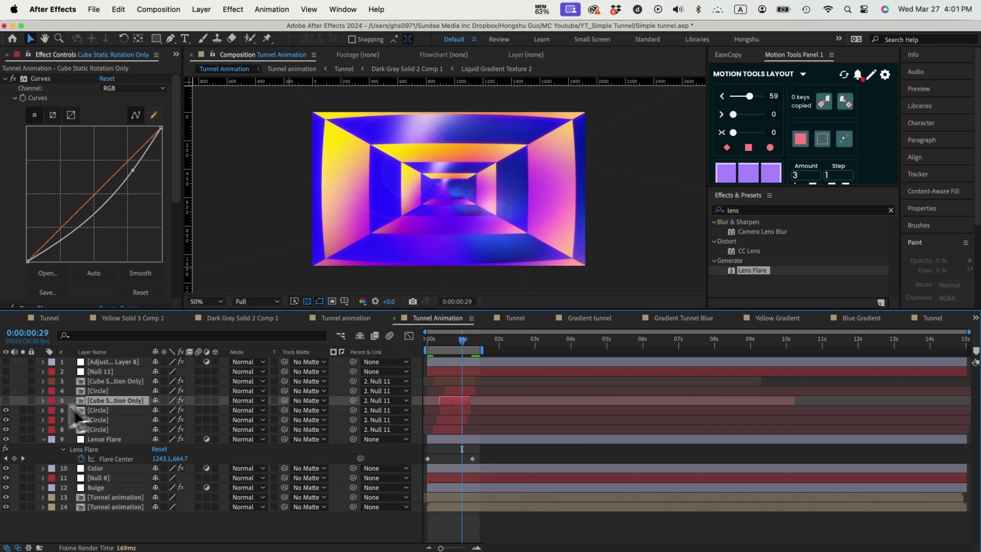
left_click(6, 391)
left_click(7, 383)
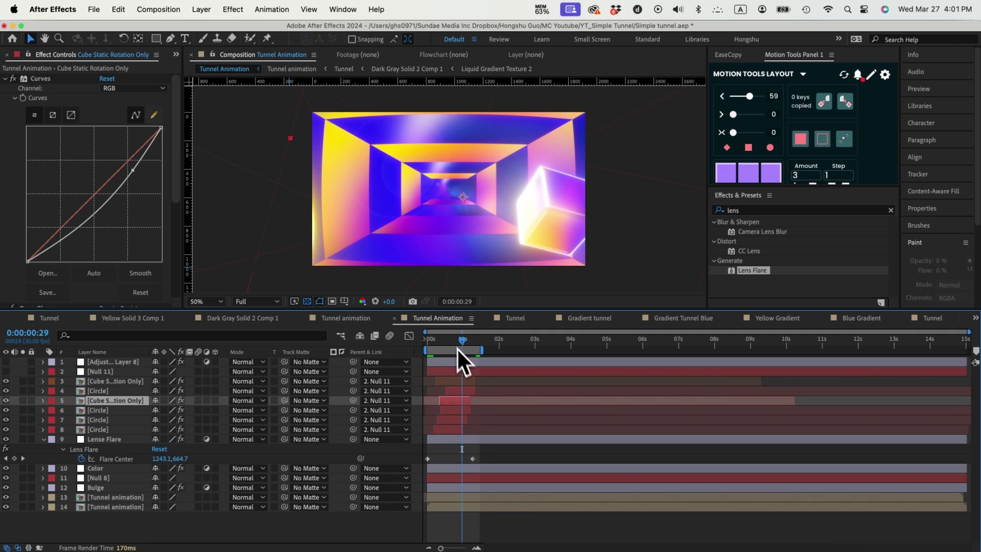
Open the lowest Circle precomp and its Liquid Gradient Texture 4 to examine the rotating gradient, and return to the Circle composition.
double_click(97, 429)
left_click(115, 373)
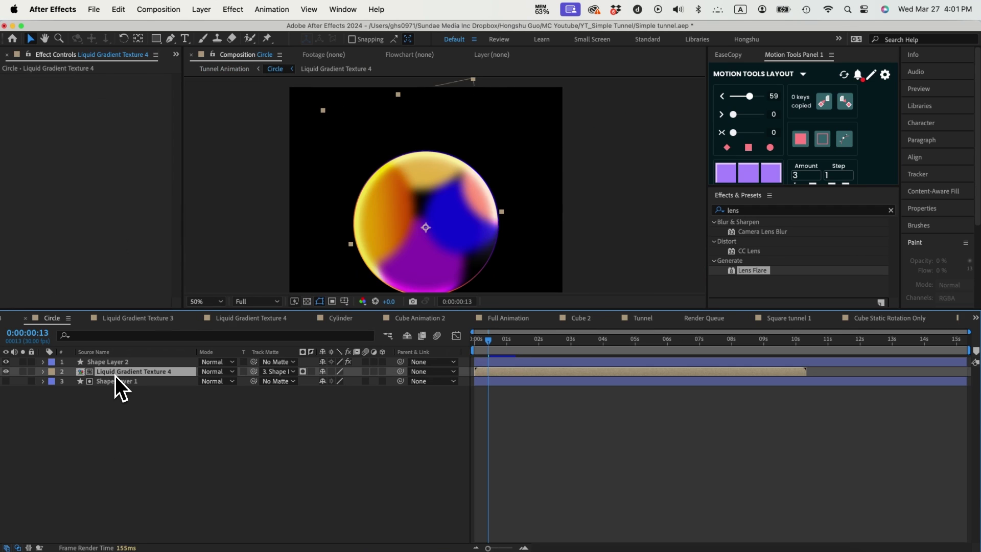
double_click(114, 373)
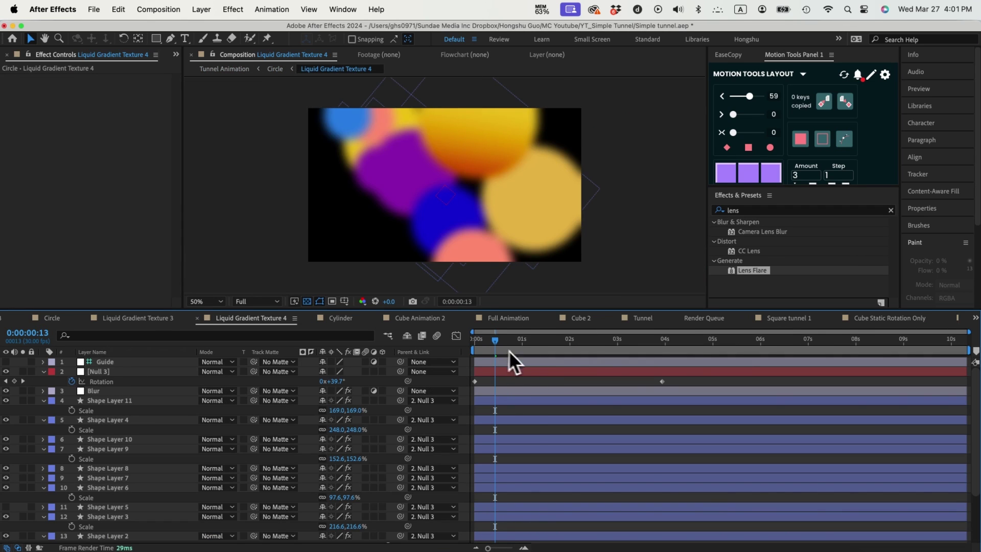
left_click_drag(509, 352, 489, 355)
key("Tab")
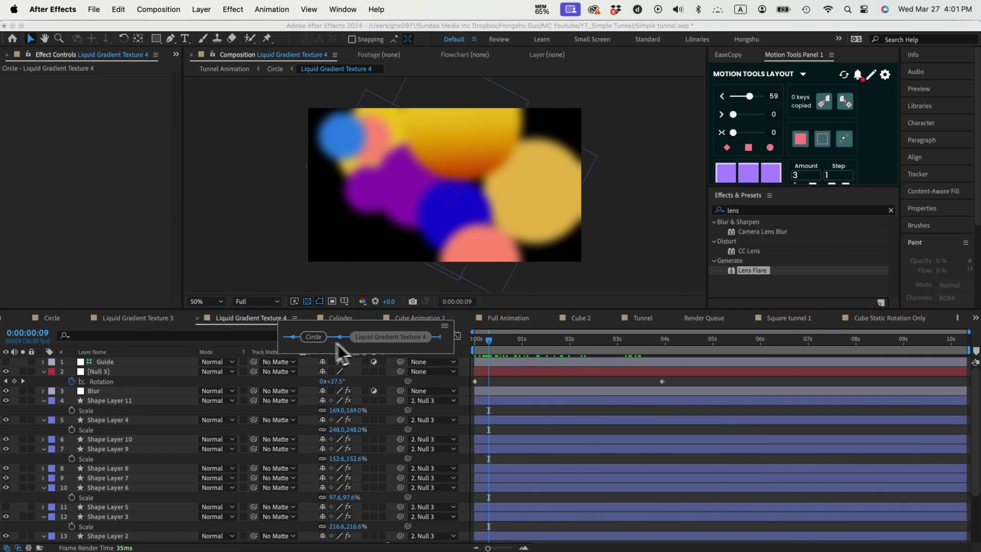
left_click(313, 336)
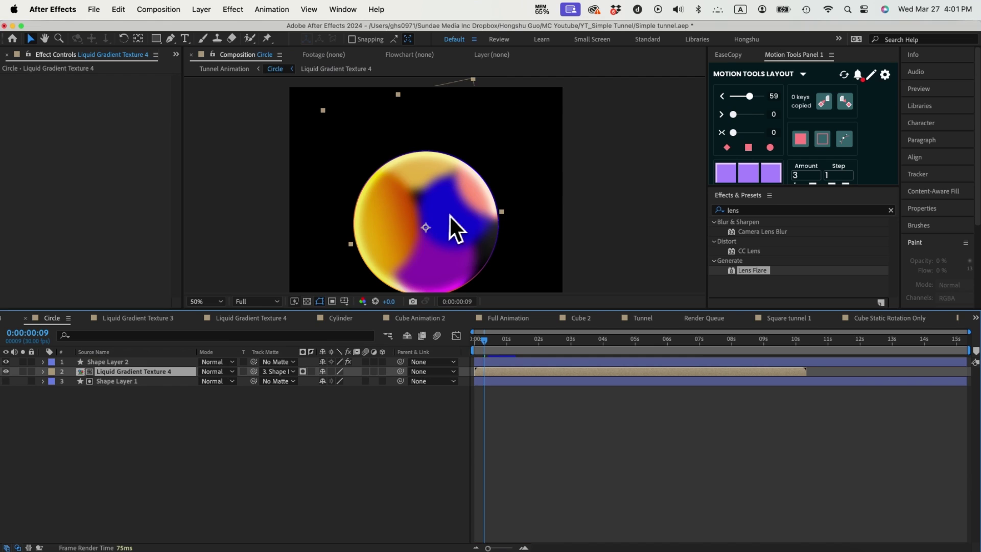
Preview the gradient moving inside the Circle composition and return to the Tunnel Animation composition.
key("space")
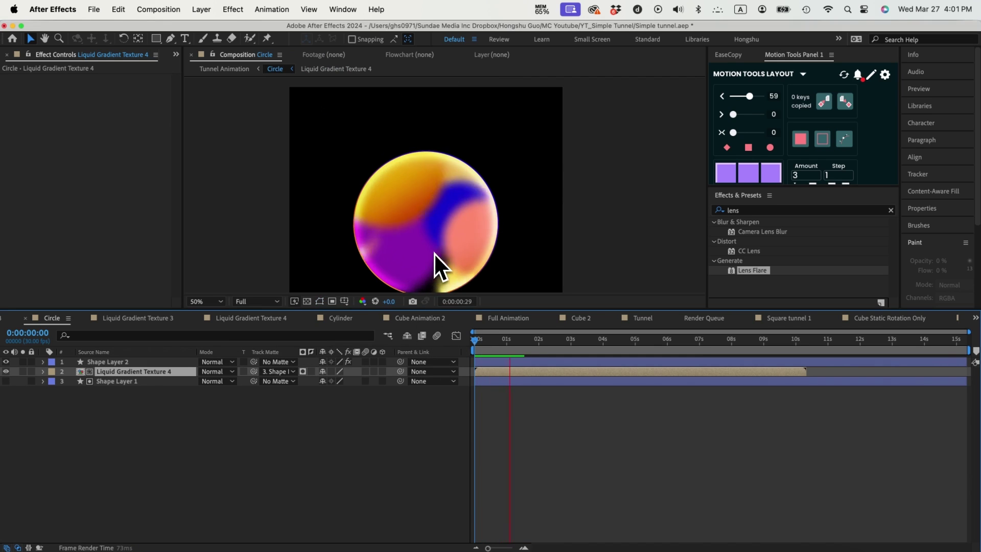
left_click(495, 340)
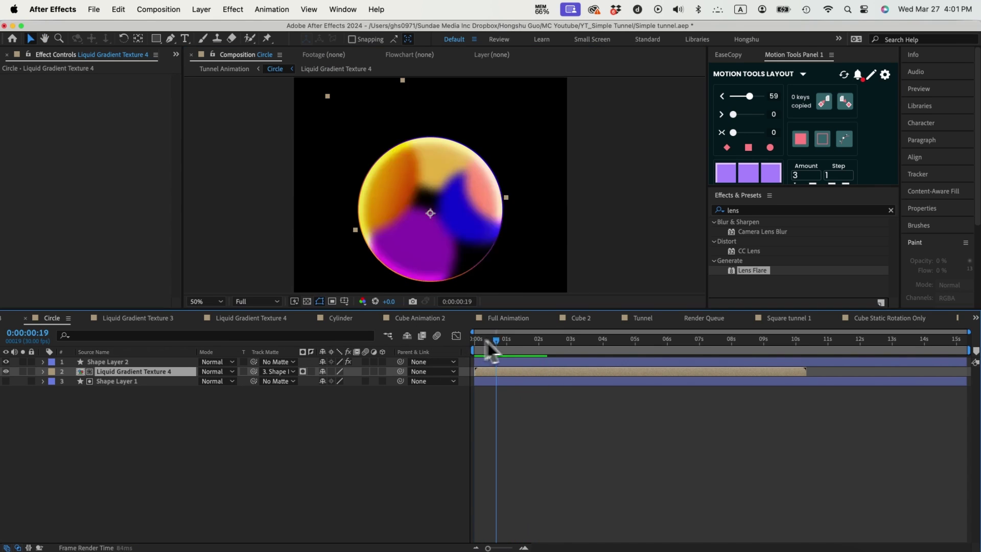
left_click_drag(488, 342, 448, 345)
key("space")
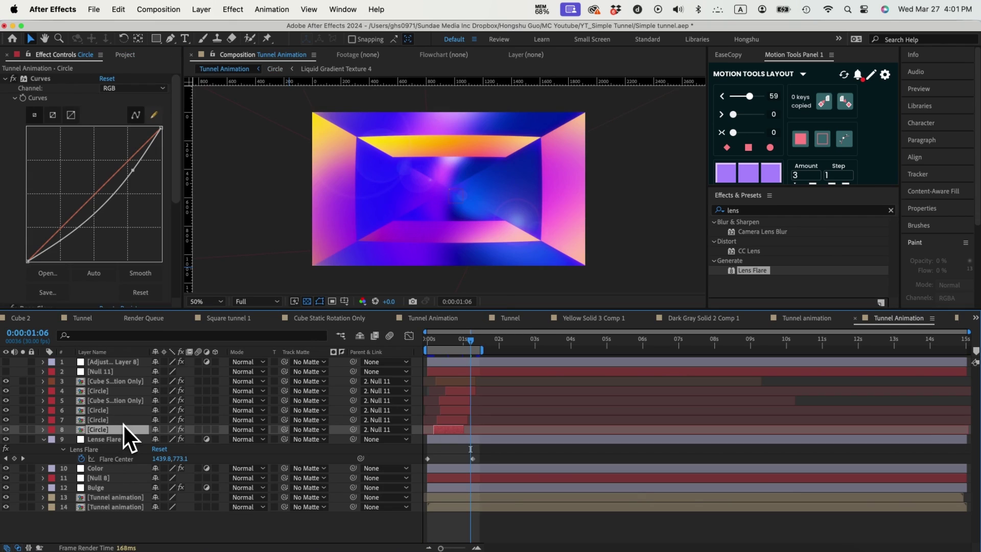
Reveal the shape layers' Scale keyframes and solo the cubes and circles to examine how they grow over time.
left_click_drag(445, 343, 434, 345)
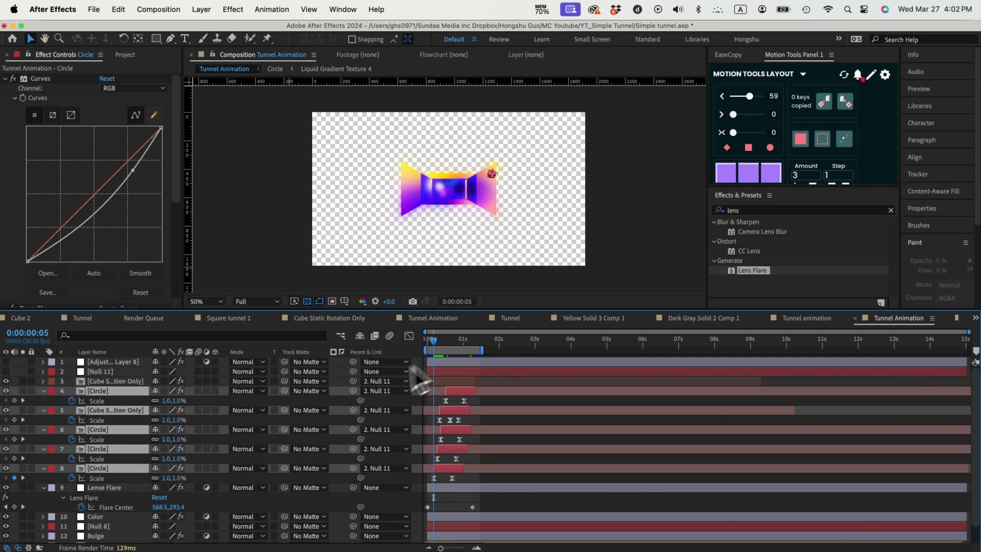
left_click(450, 341)
left_click(97, 375)
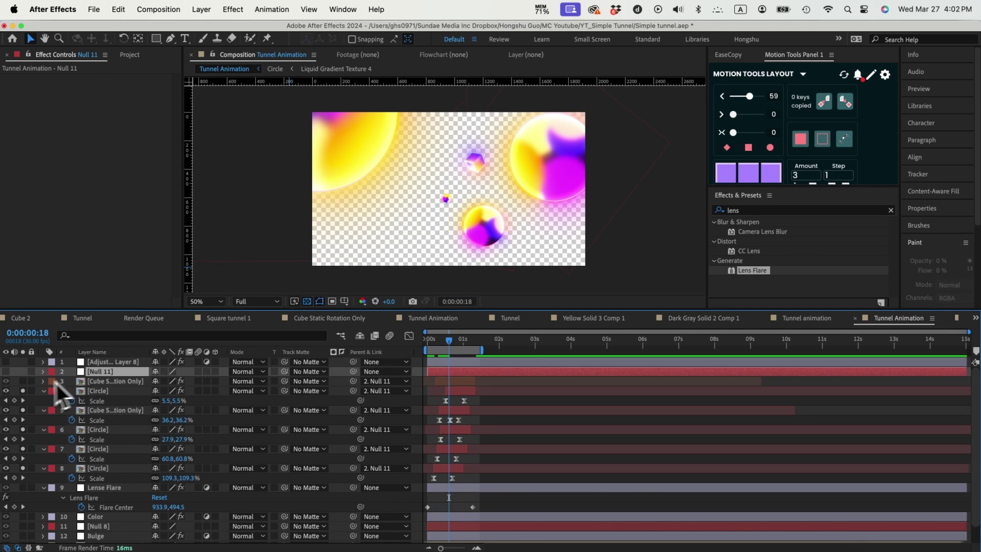
mouse_move(448, 342)
left_mouse_down()
mouse_move(439, 344)
mouse_move(463, 342)
mouse_move(453, 343)
left_mouse_up()
left_click(23, 389)
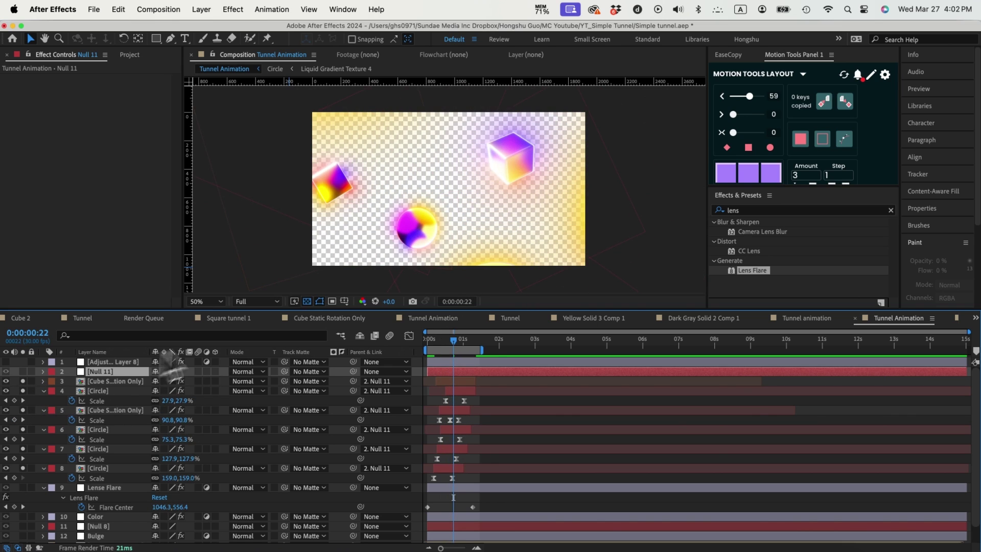
Unsolo the cube and circle layers and preview the full tunnel animation with the flying shapes and lens flare.
left_click_drag(22, 382, 23, 470)
left_click_drag(468, 346, 439, 344)
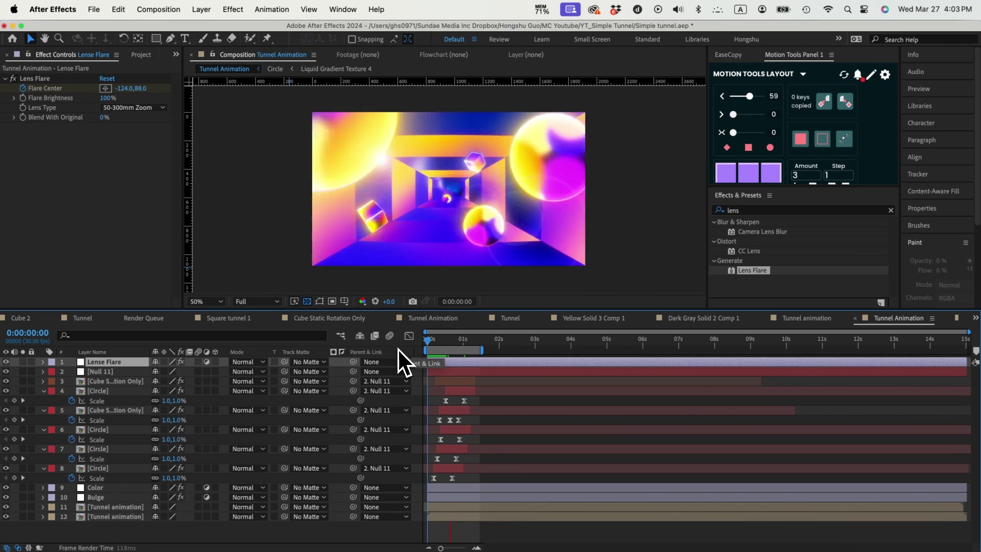
key("space")
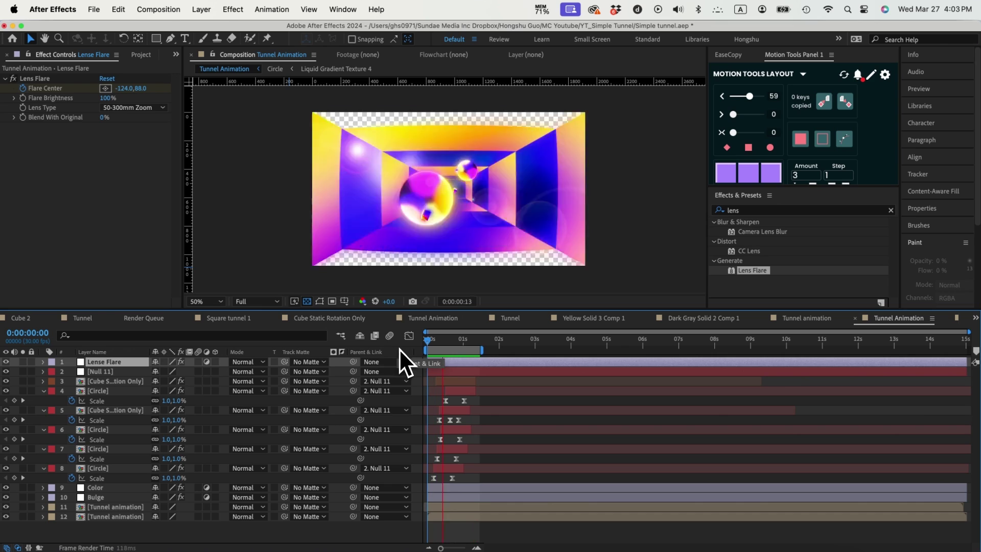
left_click(428, 340)
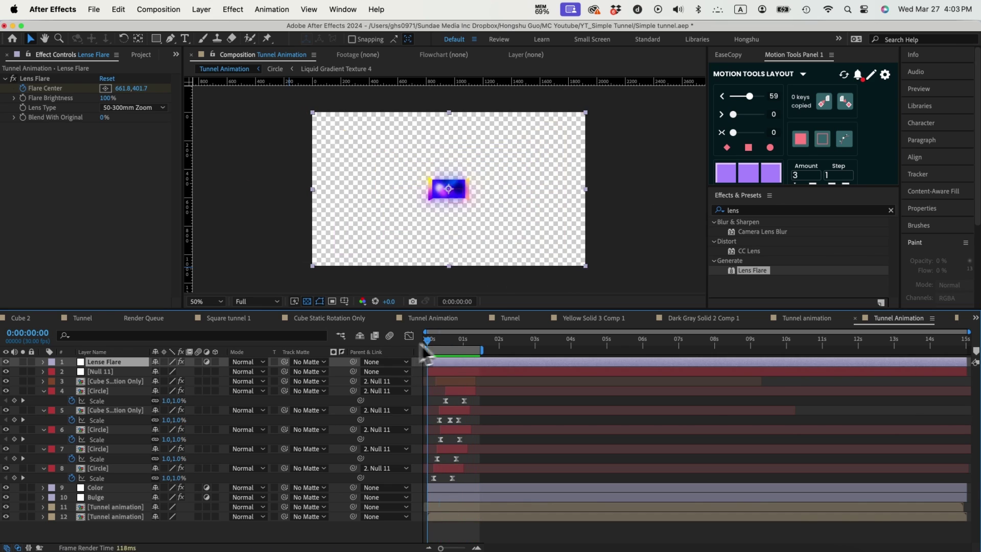